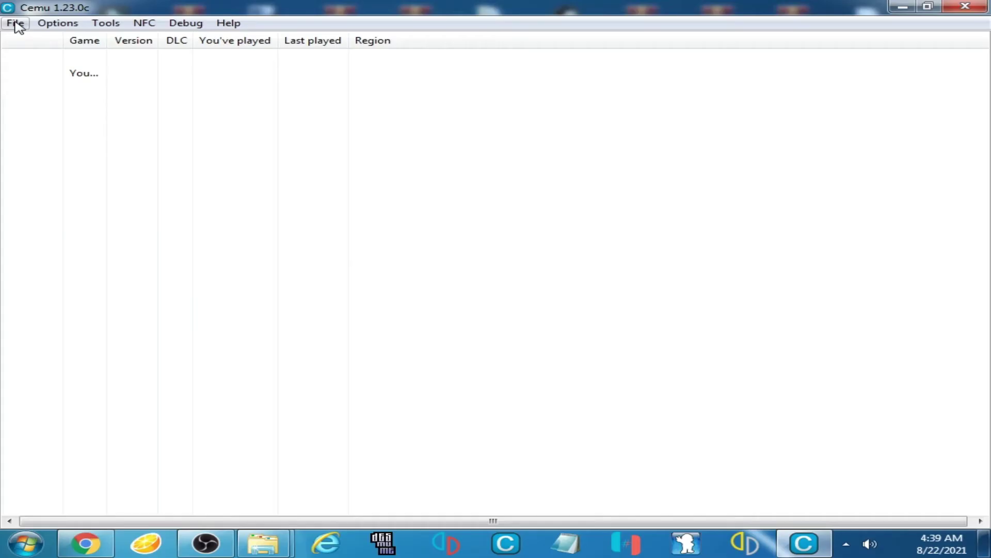
Open Cemu 1.23.0c's File menu to load a game
left_click(14, 23)
Load red-pro2.rpx from the game's code folder and advance past the title screen
left_click(42, 39)
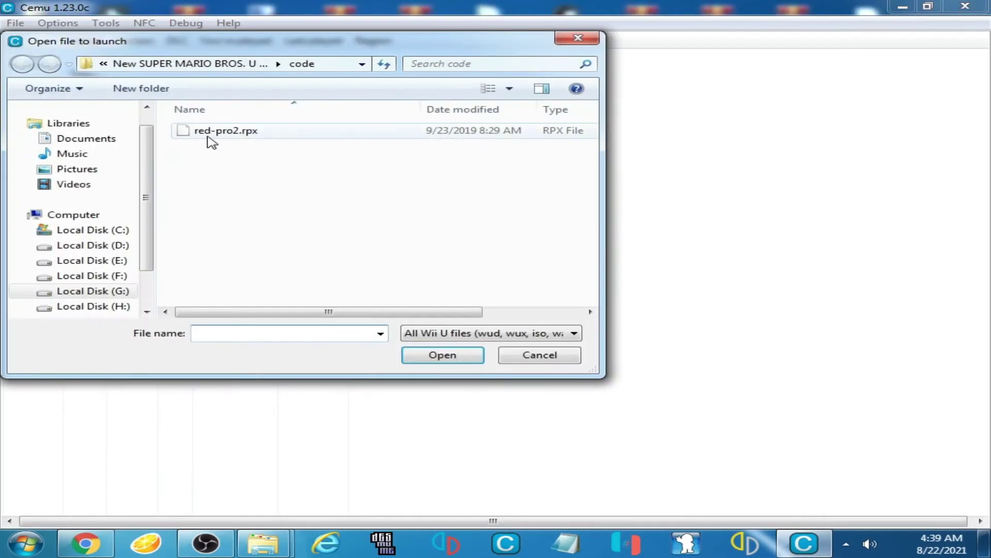
left_click(239, 132)
double_click(238, 132)
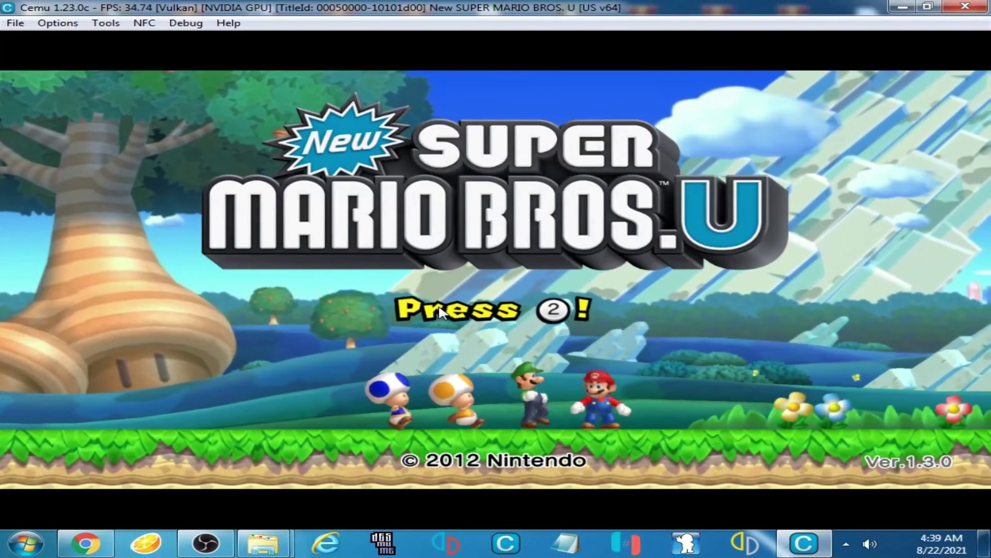
key("Return")
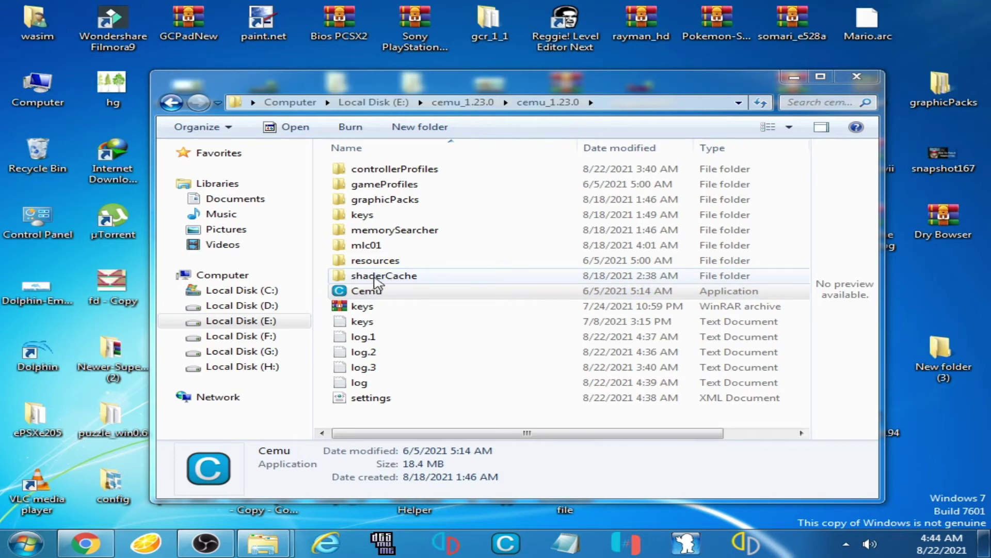
Delete the shaderCache folder from cemu_1.23.0, confirming its move to the Recycle Bin
left_click(374, 278)
right_click(375, 277)
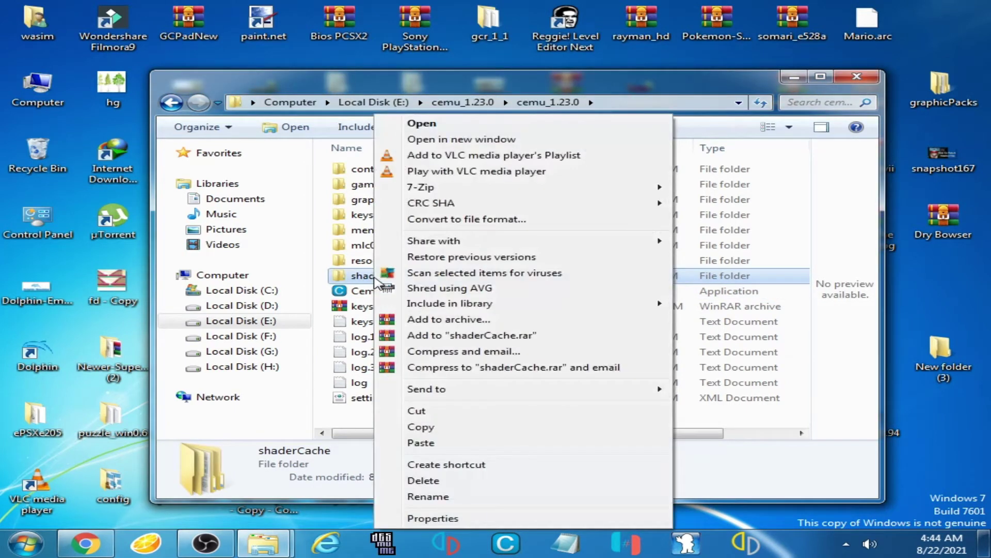
left_click(428, 480)
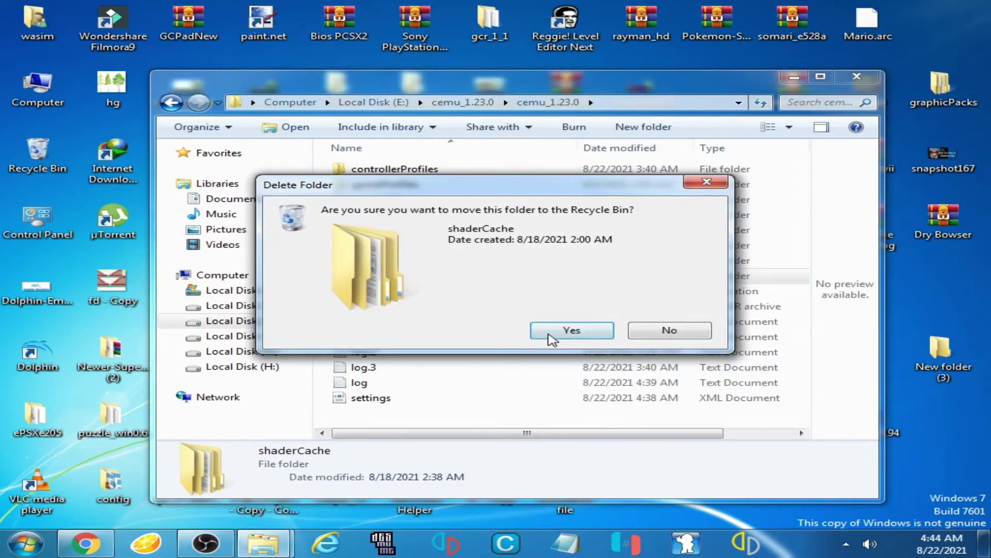
left_click(551, 335)
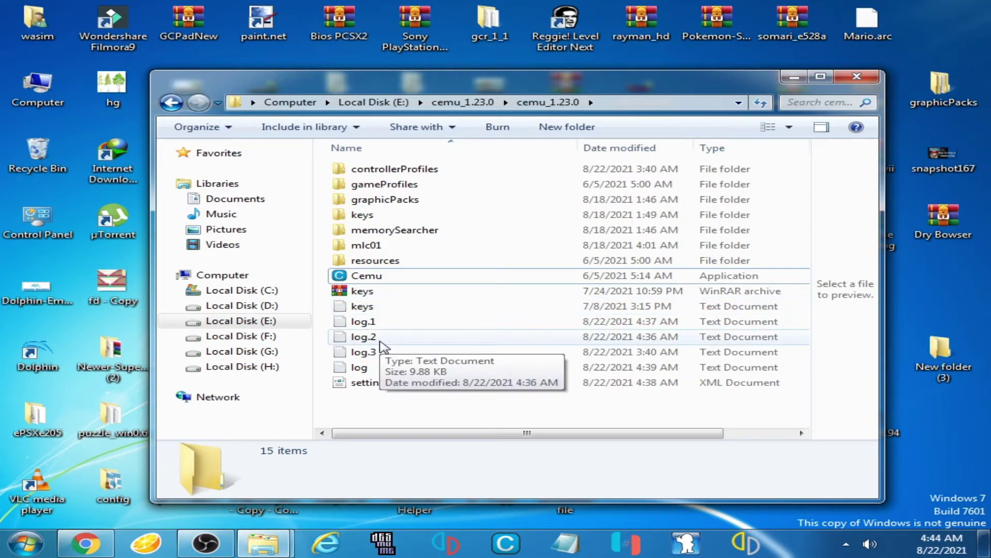
Launch System Configuration by searching msconfig from Start
left_click(25, 543)
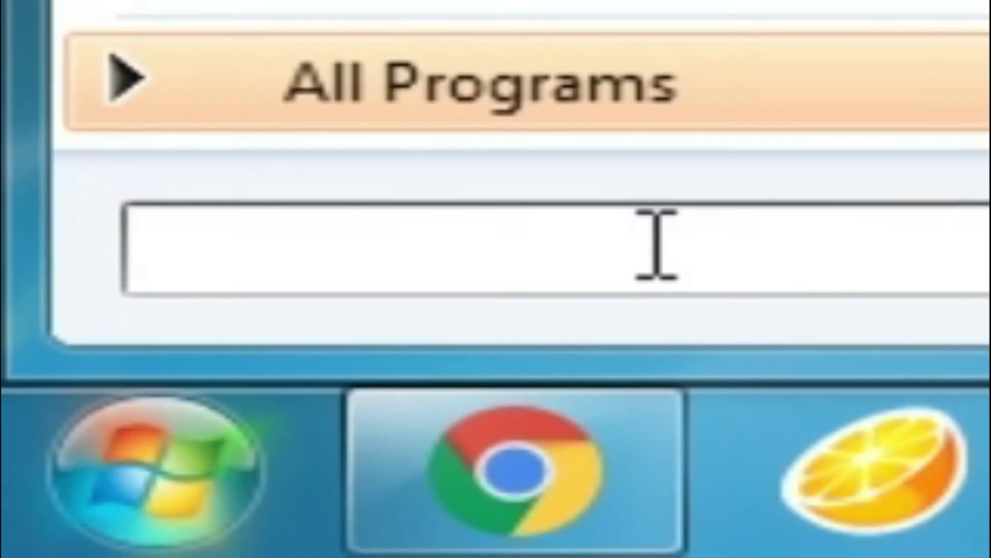
type("ms")
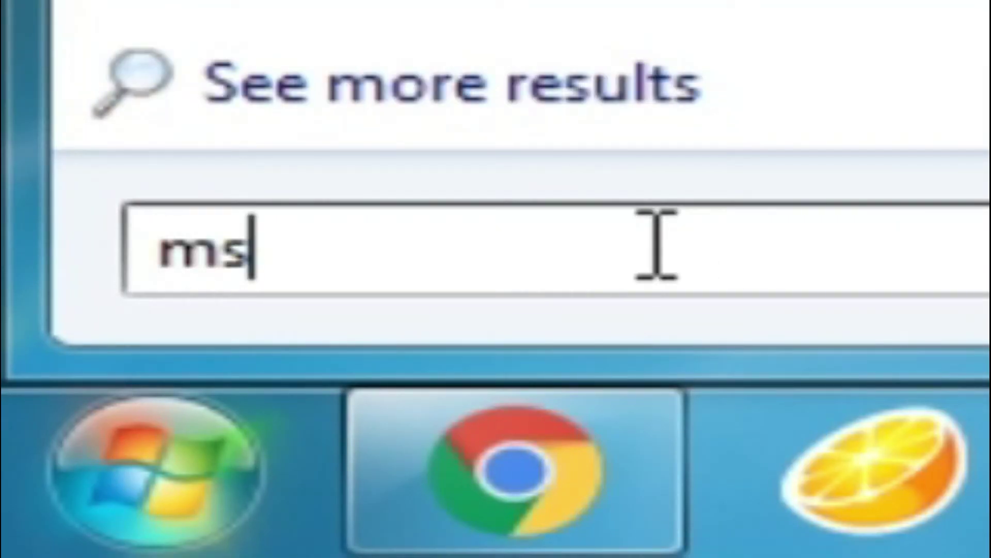
type("confi")
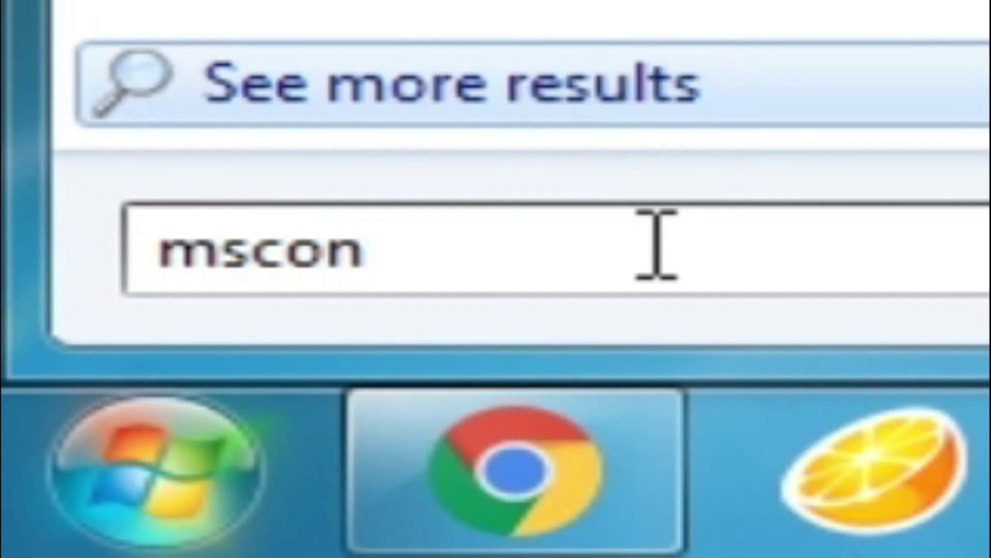
type("g")
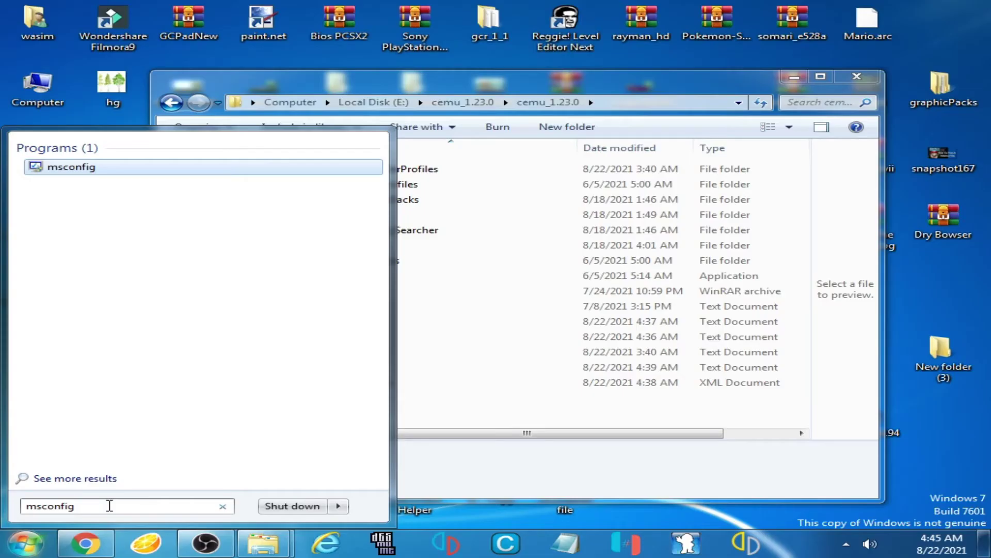
key("Return")
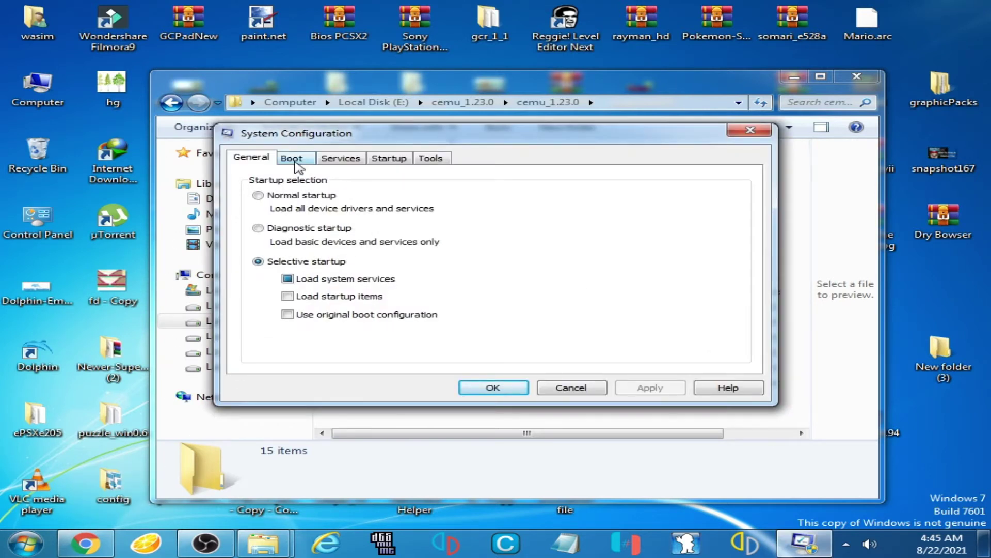
Set the boot Number of processors to 4, apply the change, and restart the computer
left_click(293, 158)
left_click(295, 266)
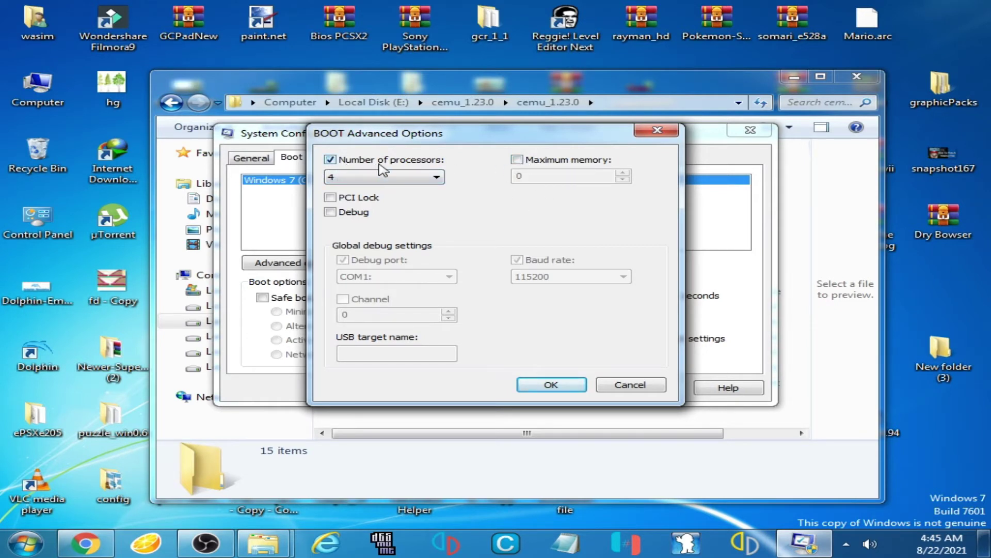
left_click(395, 176)
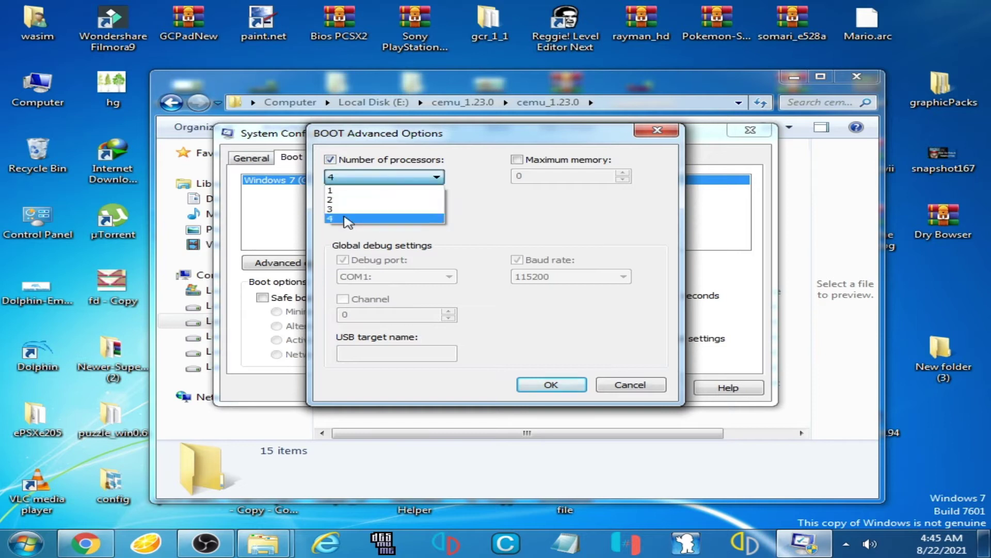
left_click(398, 177)
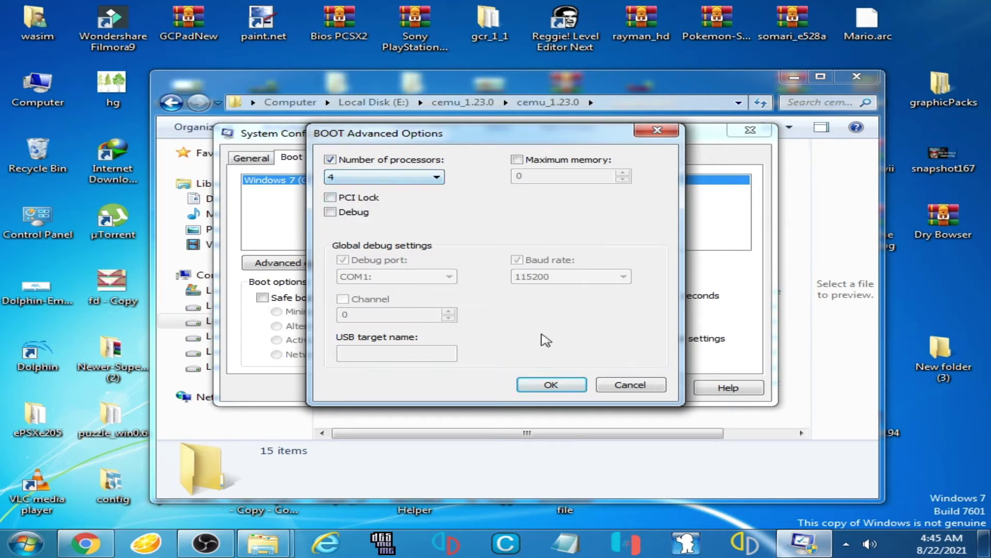
left_click(546, 386)
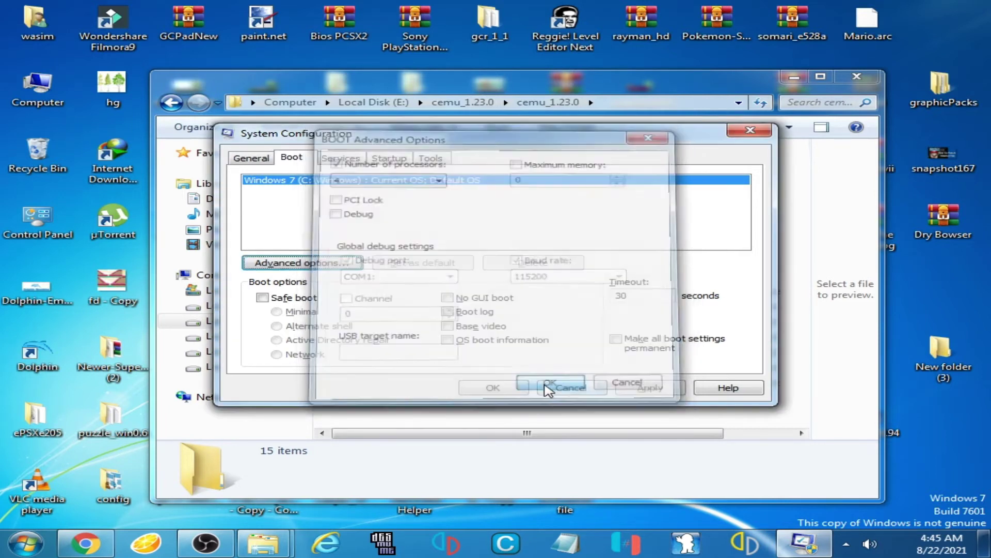
left_click(673, 390)
left_click(482, 388)
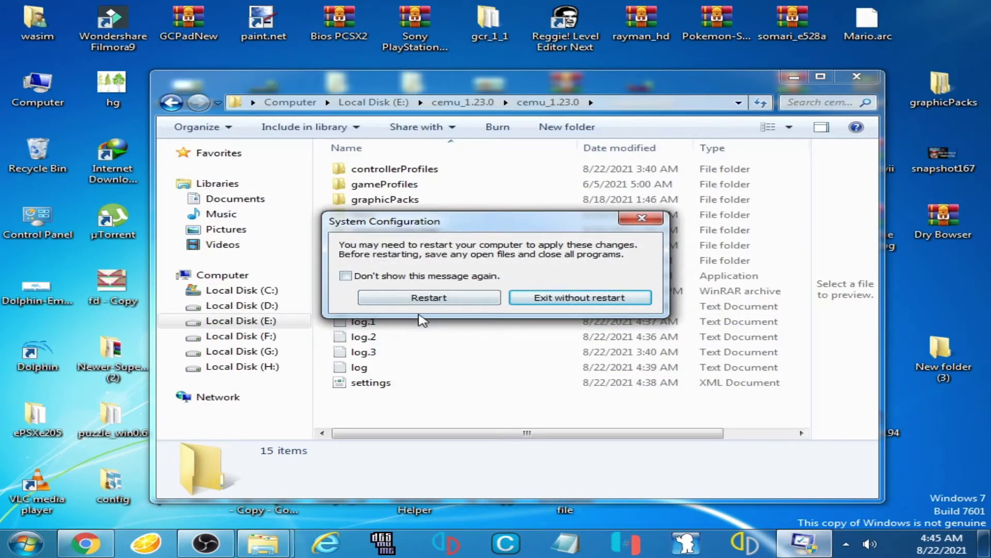
left_click(421, 299)
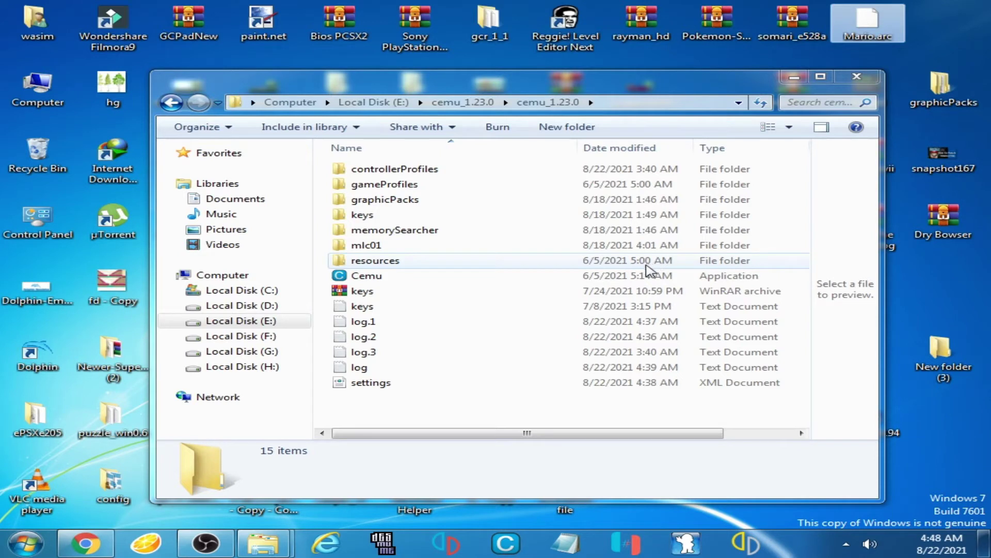
double_click(36, 87)
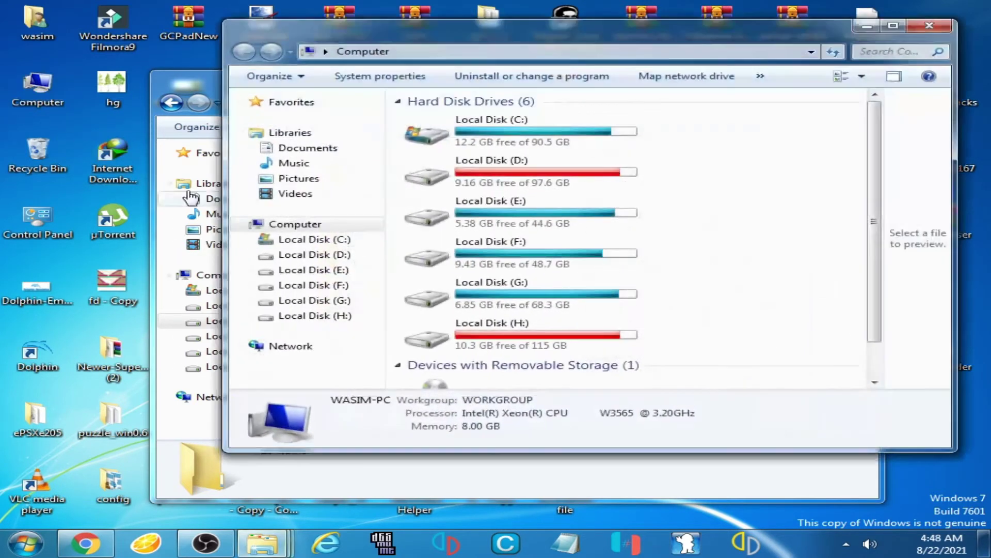
right_click(723, 211)
left_click(799, 368)
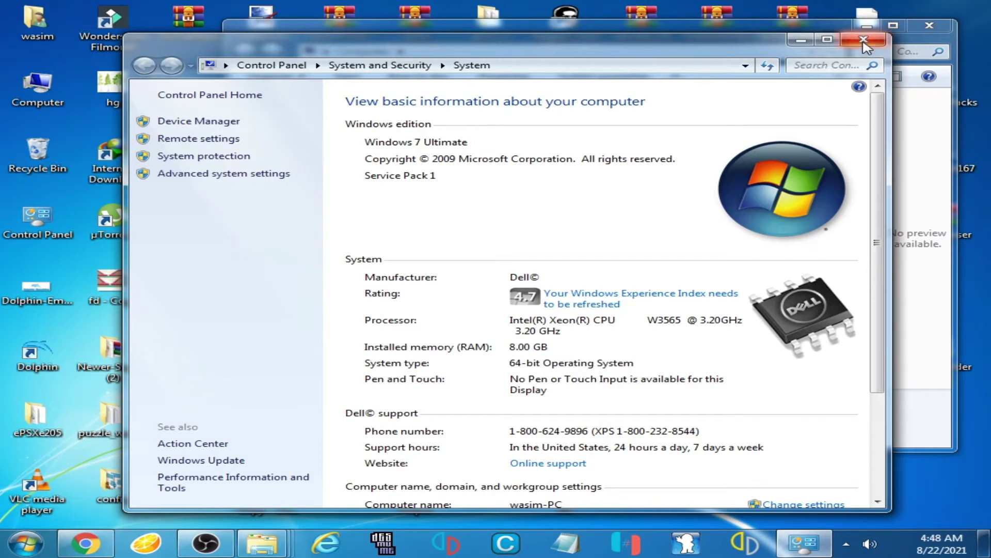
left_click(864, 39)
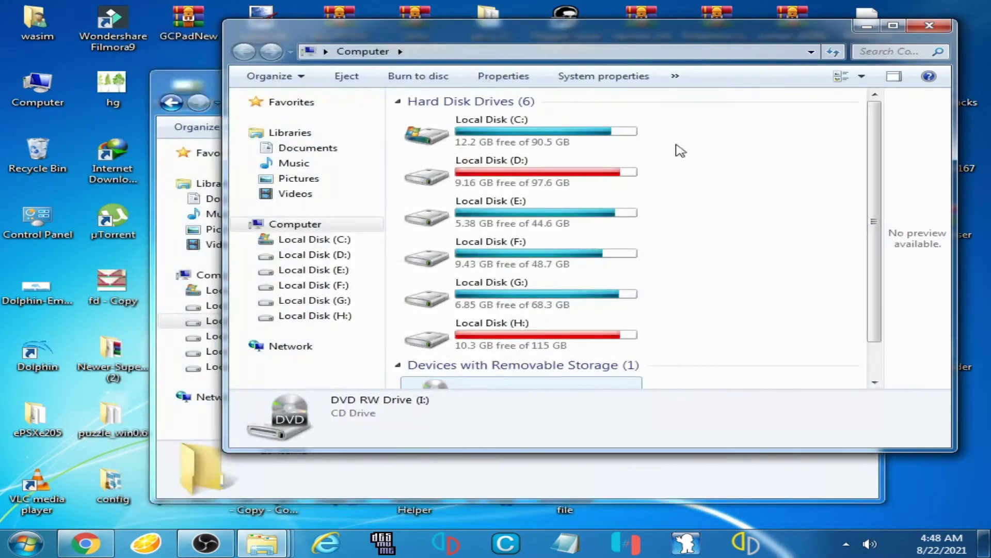
left_click(929, 25)
left_click_drag(711, 92, 615, 81)
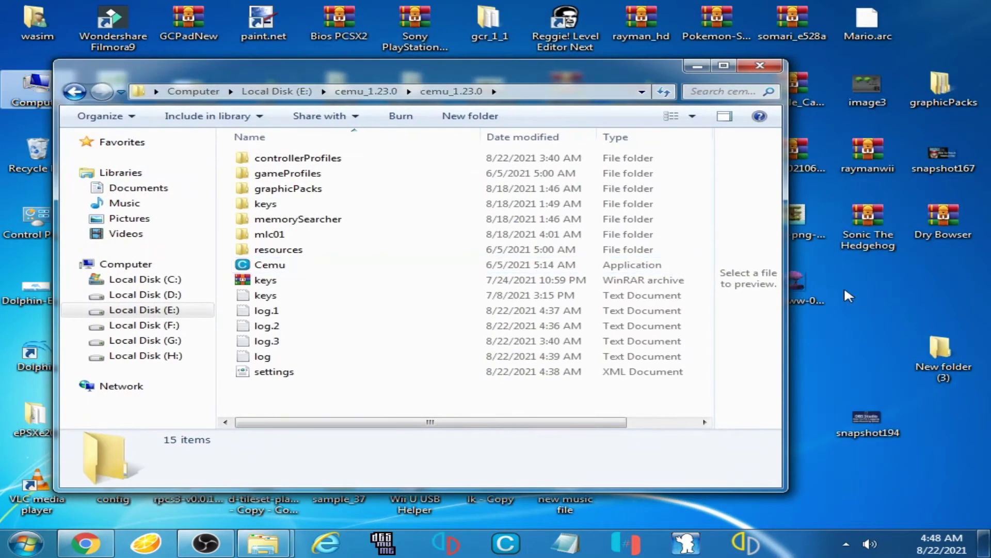
Check the display adapter properties showing NVIDIA GeForce GTX 750 with 2048 MB video memory
right_click(724, 289)
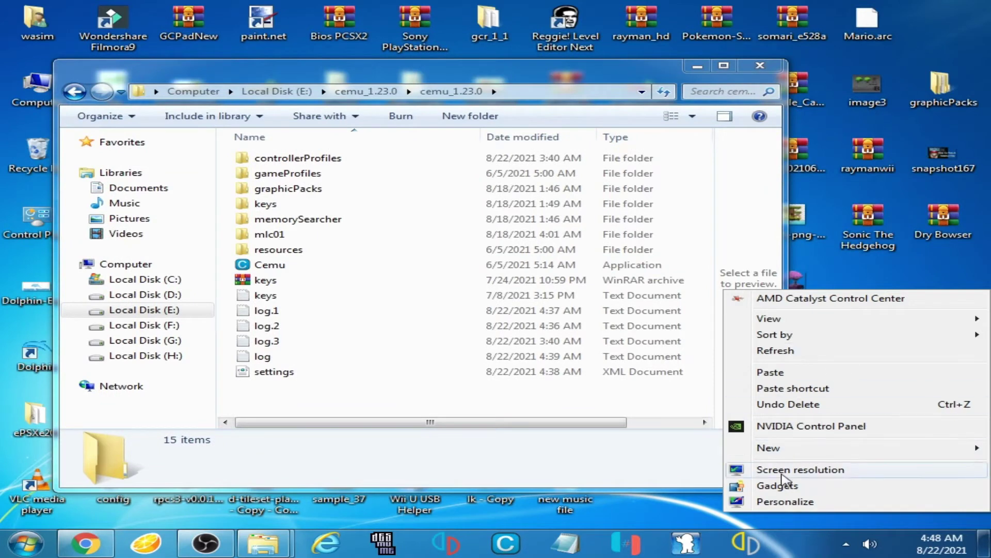
left_click(784, 471)
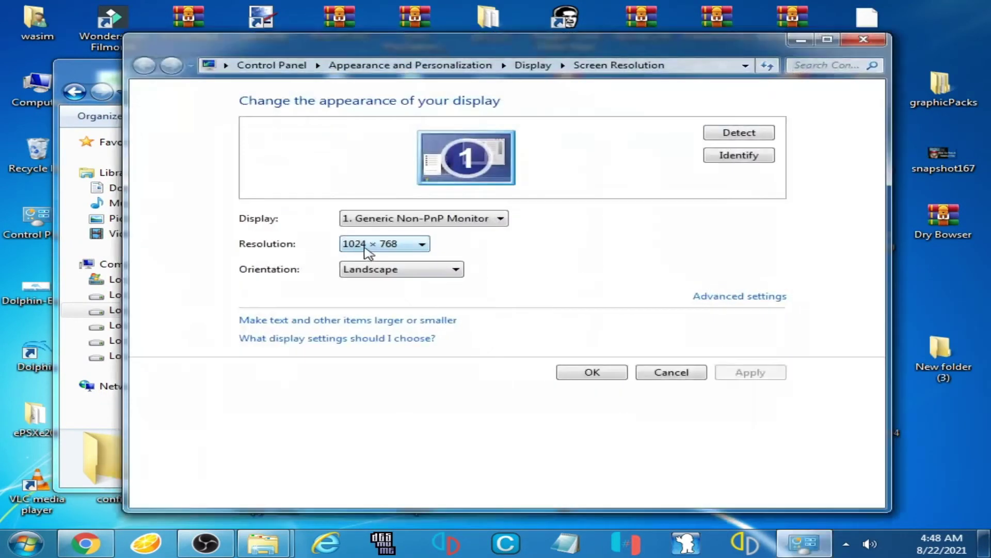
left_click(733, 297)
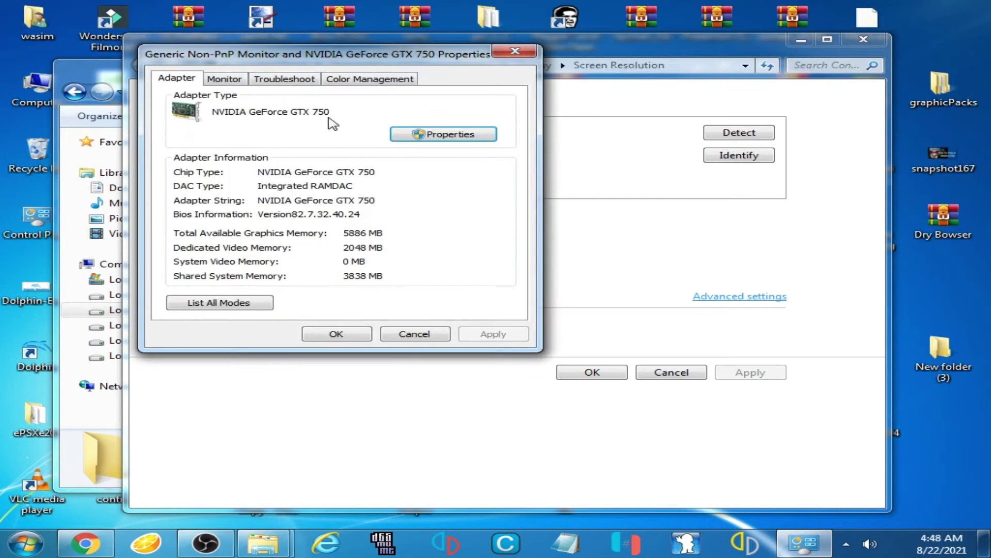
left_click_drag(333, 56, 503, 119)
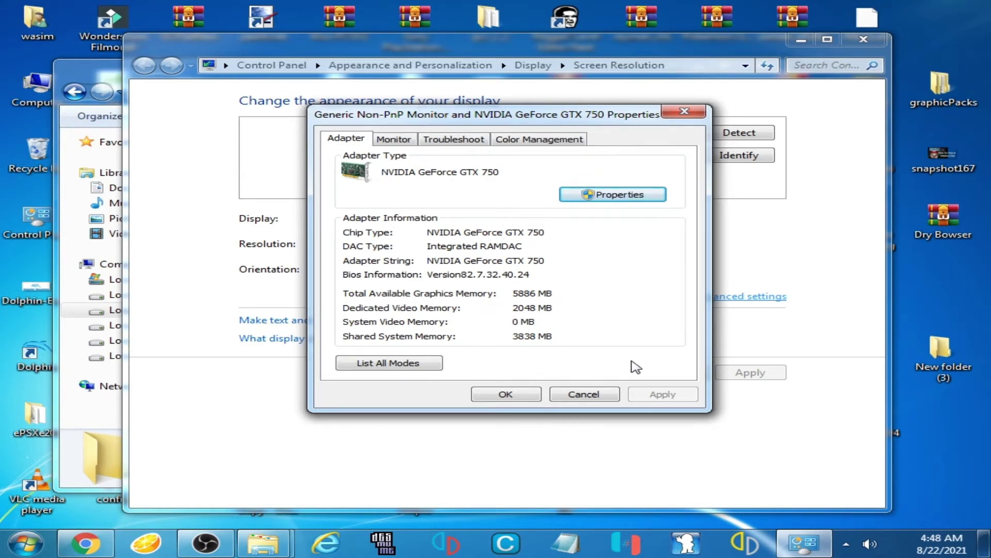
left_click(528, 397)
Close the screen resolution settings and press 2 to advance past the game's title screen
left_click(861, 42)
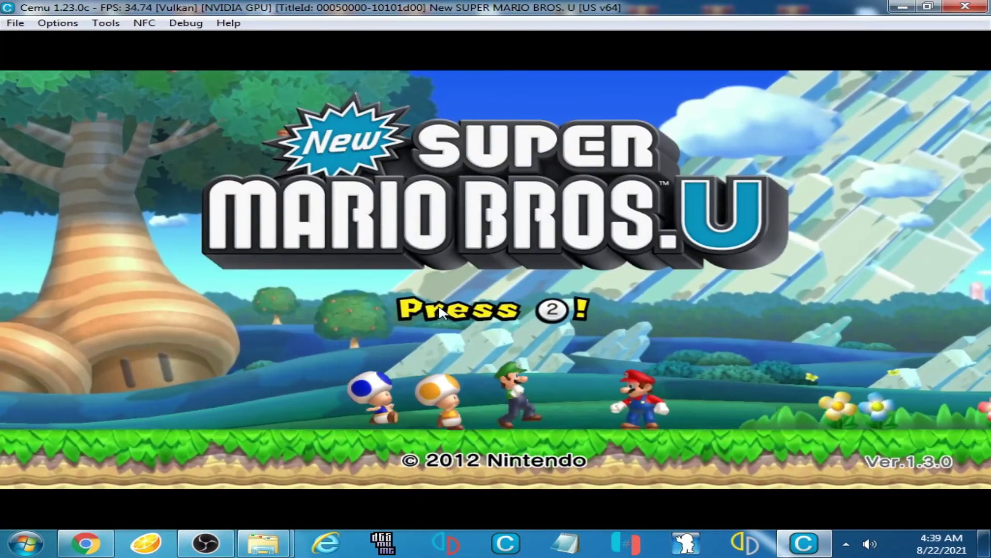
key("2")
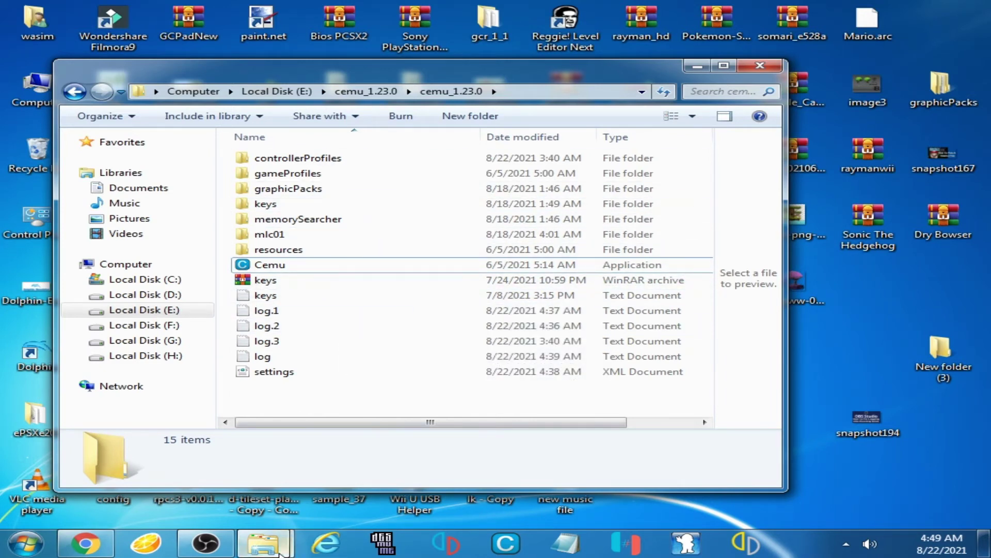
Extract mlc01.rar to an mlc01 folder and open its inner mlc01 beside Cemu's mlc01
mouse_move(280, 552)
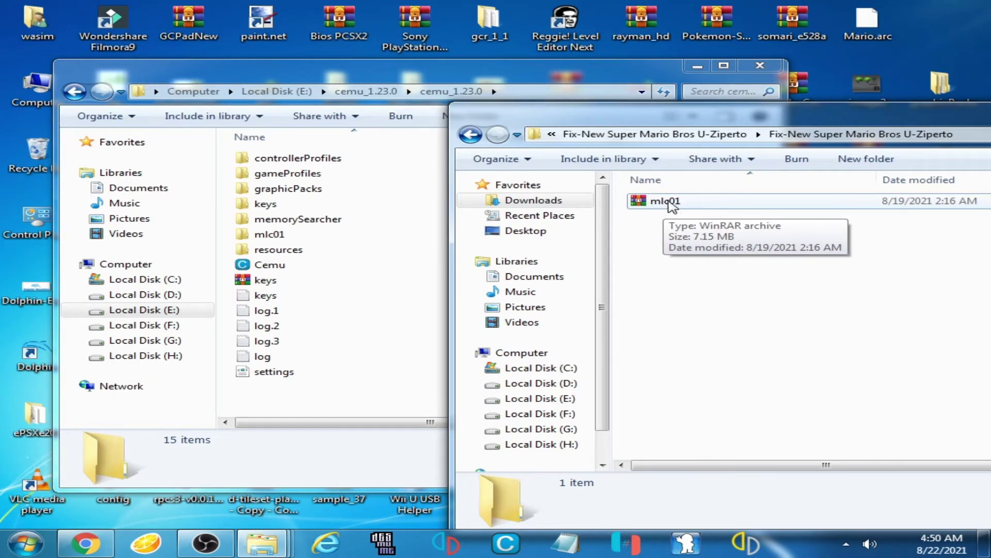
left_click(659, 204)
right_click(654, 196)
left_click(703, 267)
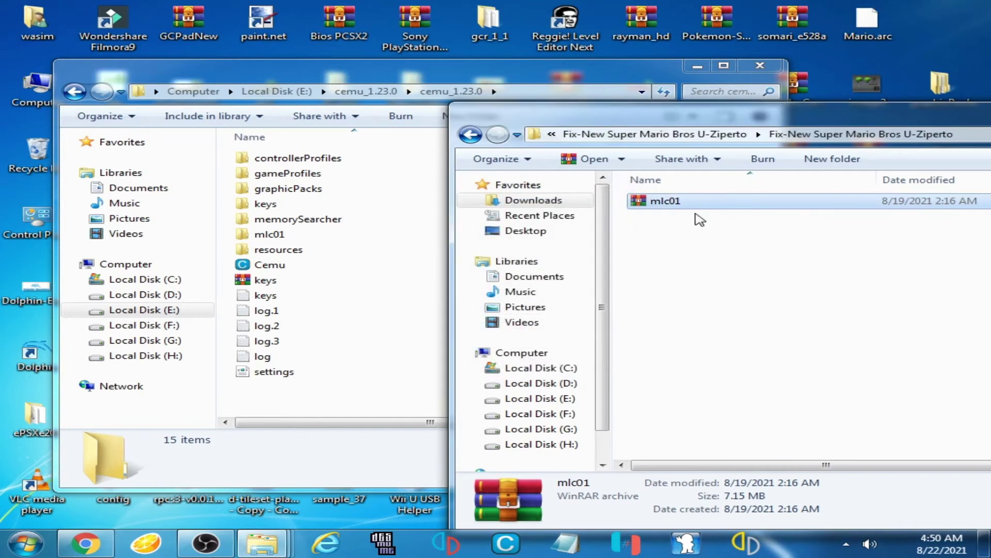
double_click(672, 201)
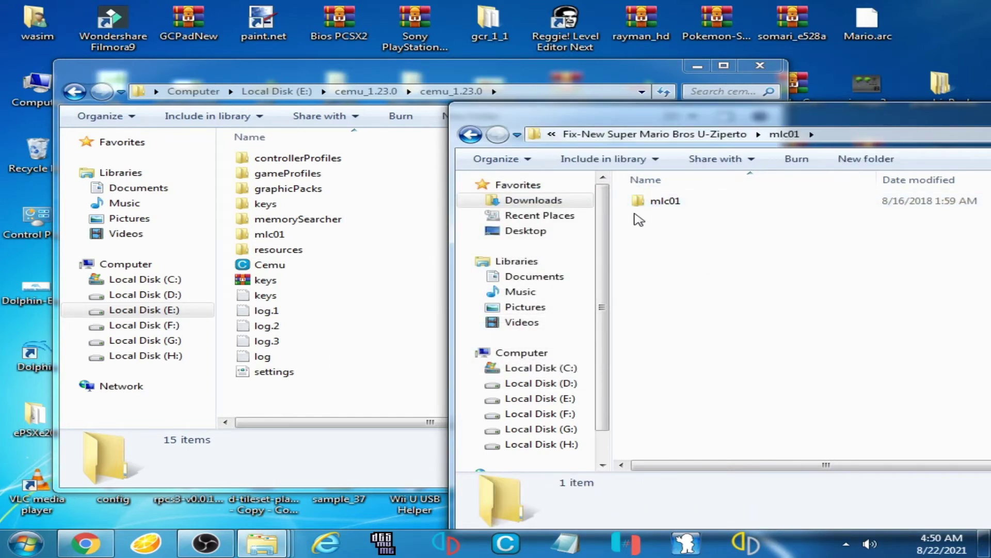
double_click(665, 205)
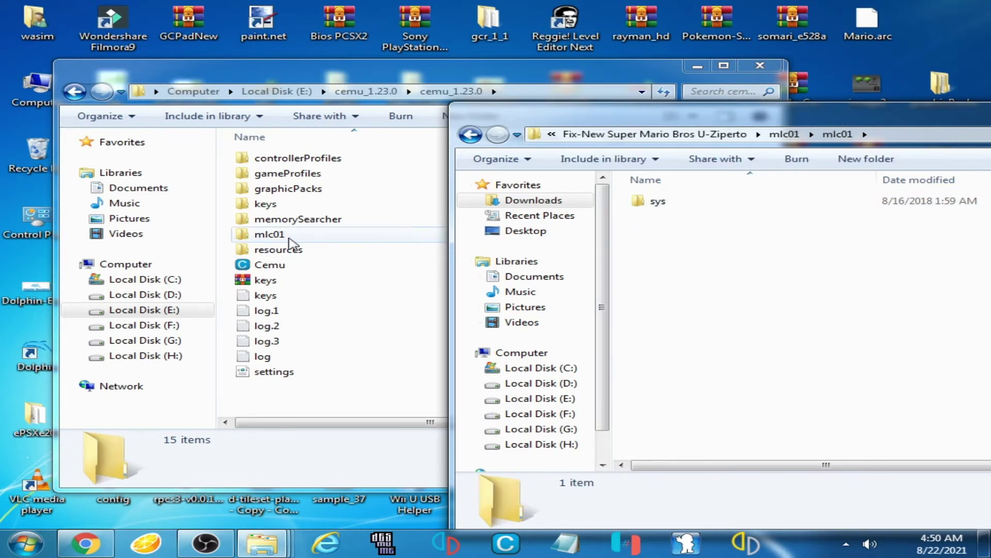
double_click(291, 243)
left_click(785, 263)
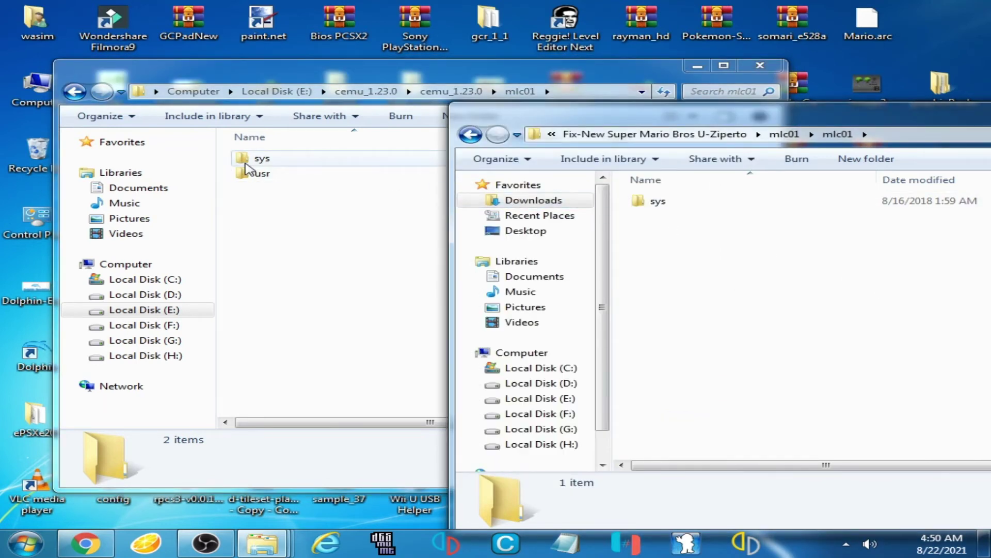
Paste the fix's sys folder into Cemu's mlc01, merging folders and replacing existing files
right_click(665, 209)
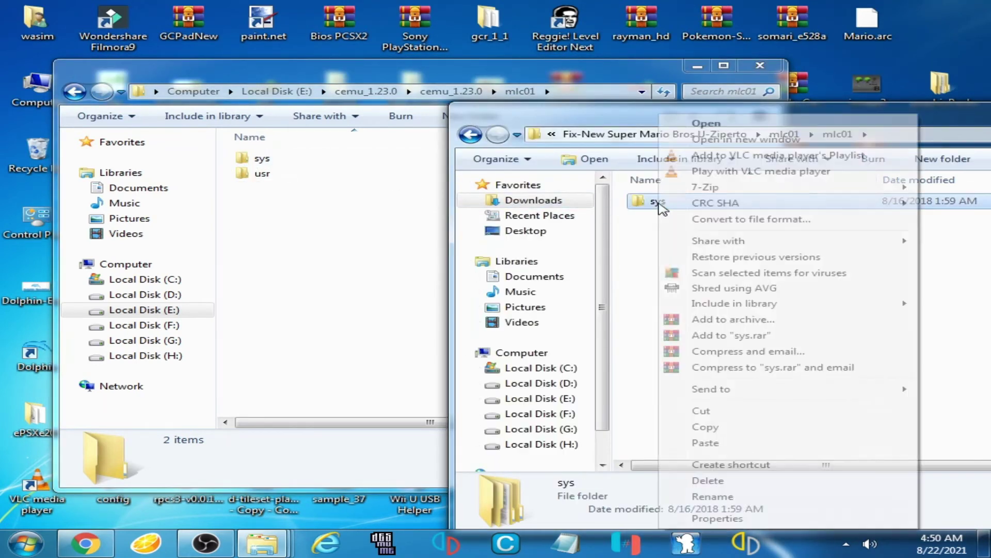
left_click(694, 433)
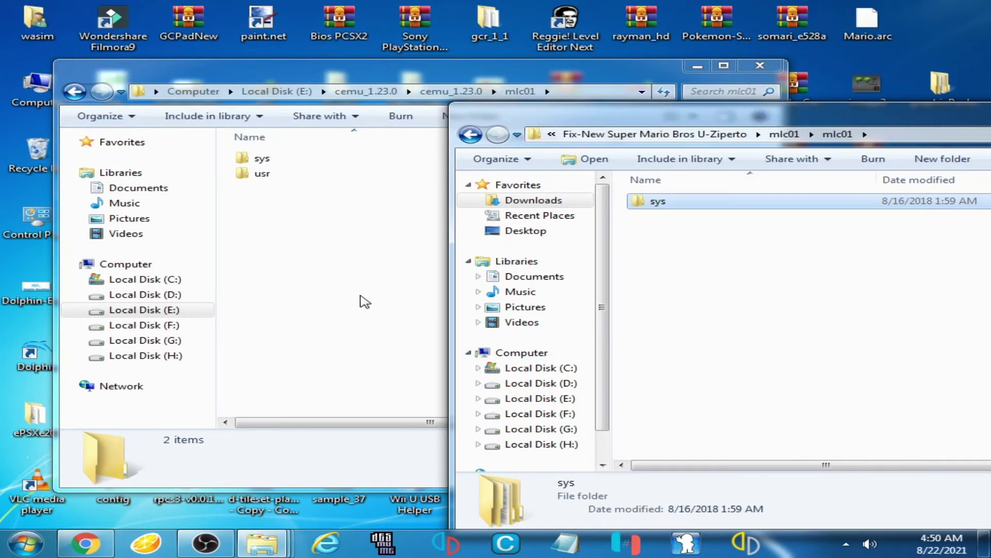
left_click(348, 274)
right_click(346, 270)
left_click(393, 390)
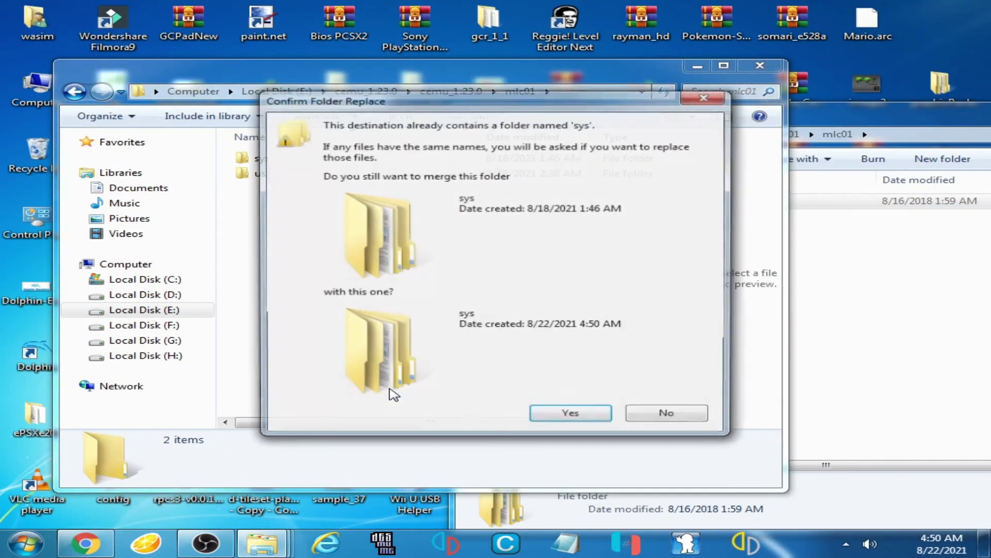
left_click(568, 416)
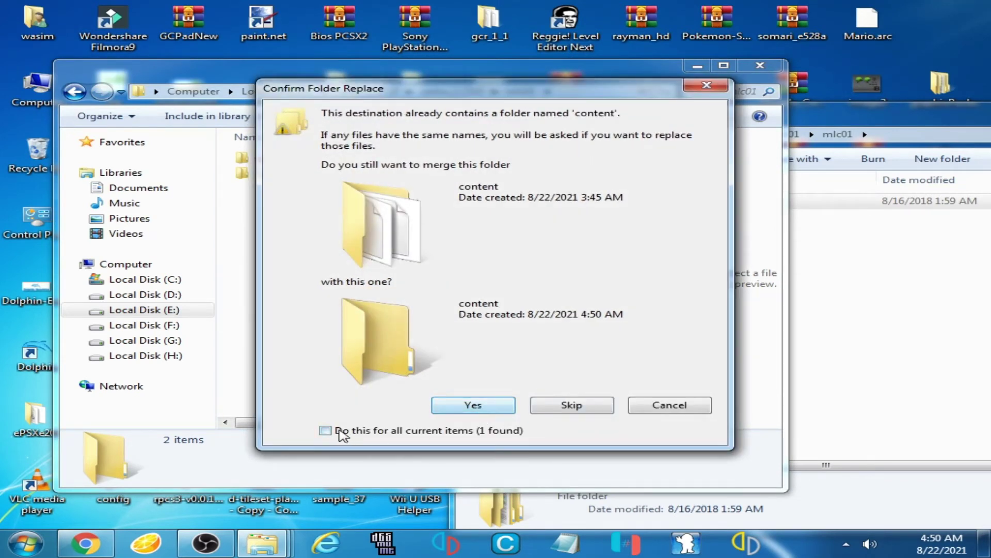
key("Return")
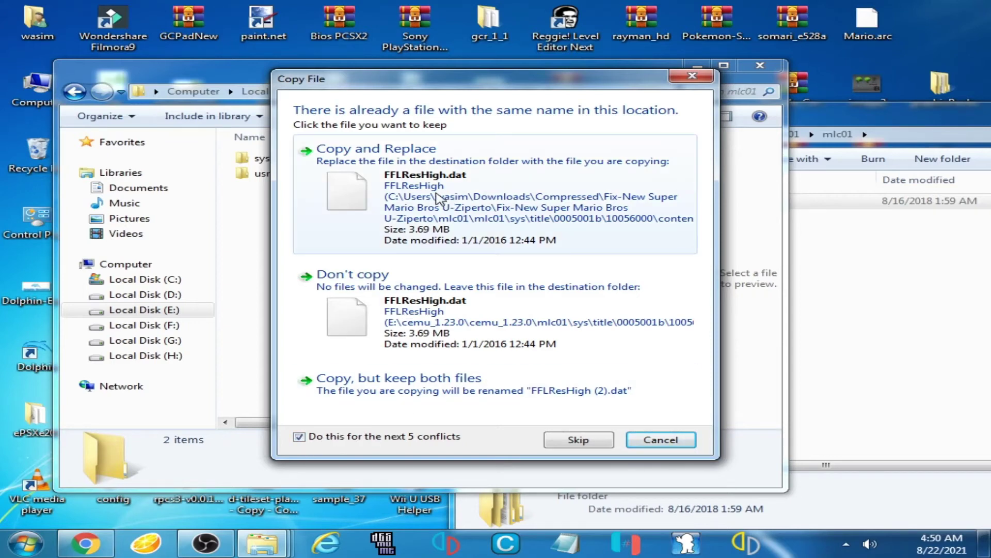
left_click(425, 202)
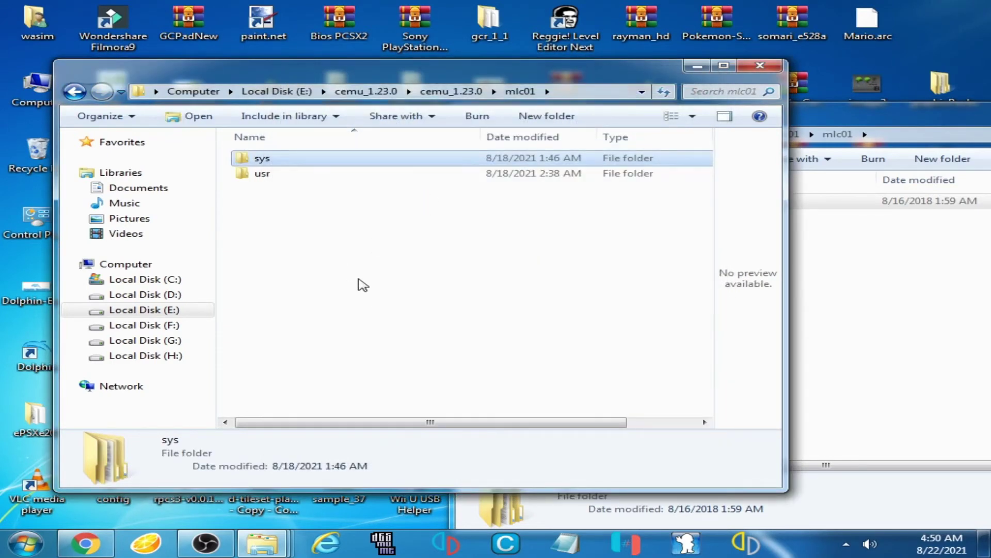
left_click(74, 91)
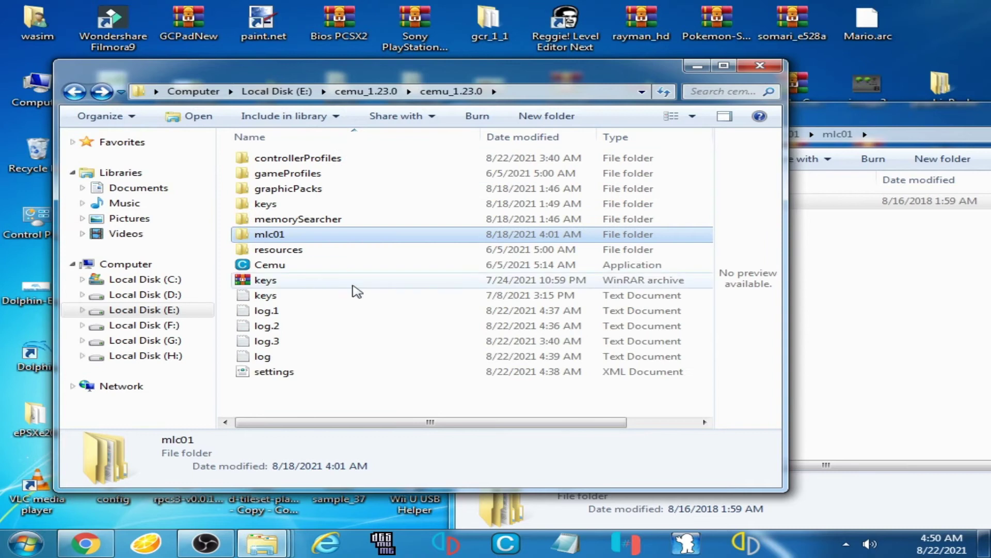
Launch Cemu and set General settings' MLC path to F:/cemu_1.23.0/cemu_1.23.0/mlc01
double_click(279, 270)
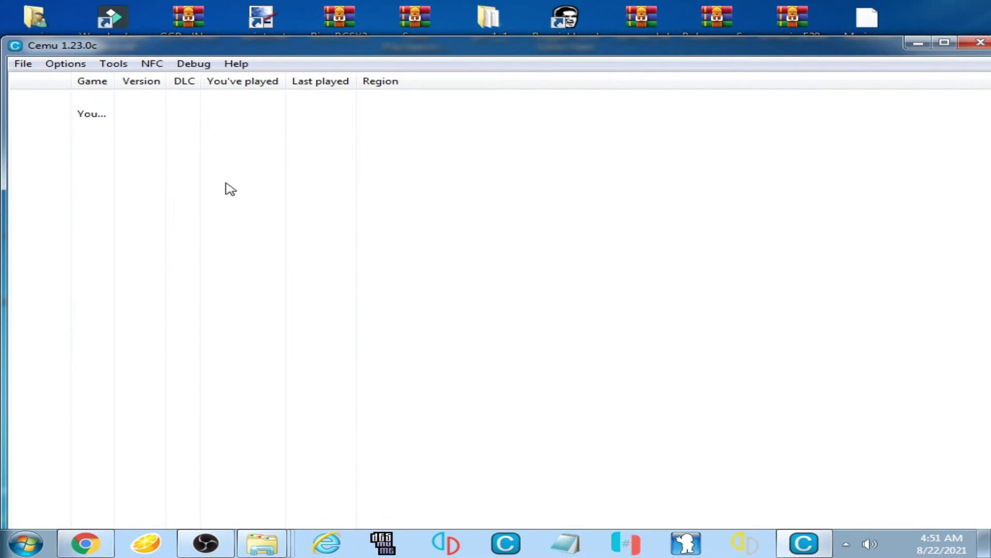
left_click(67, 66)
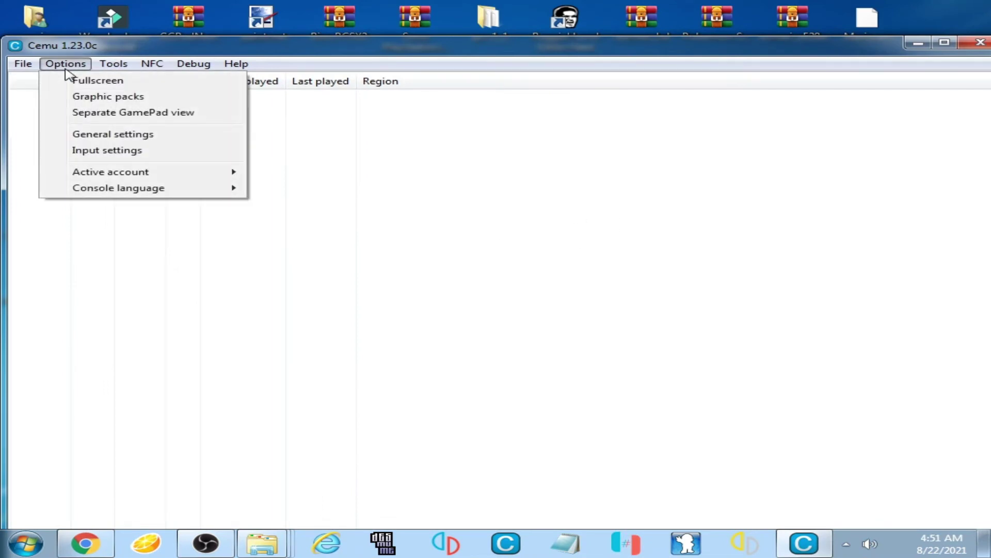
left_click(110, 136)
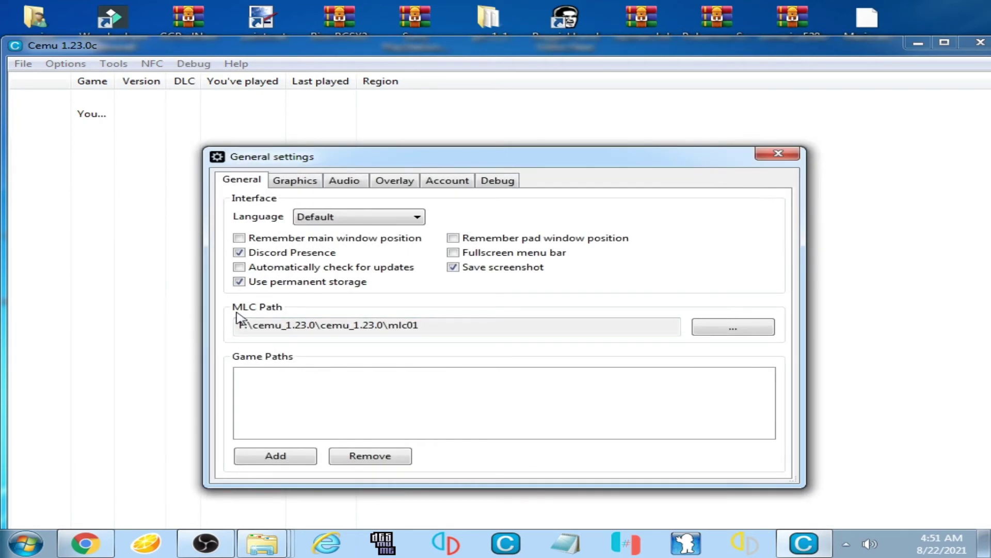
left_click(724, 330)
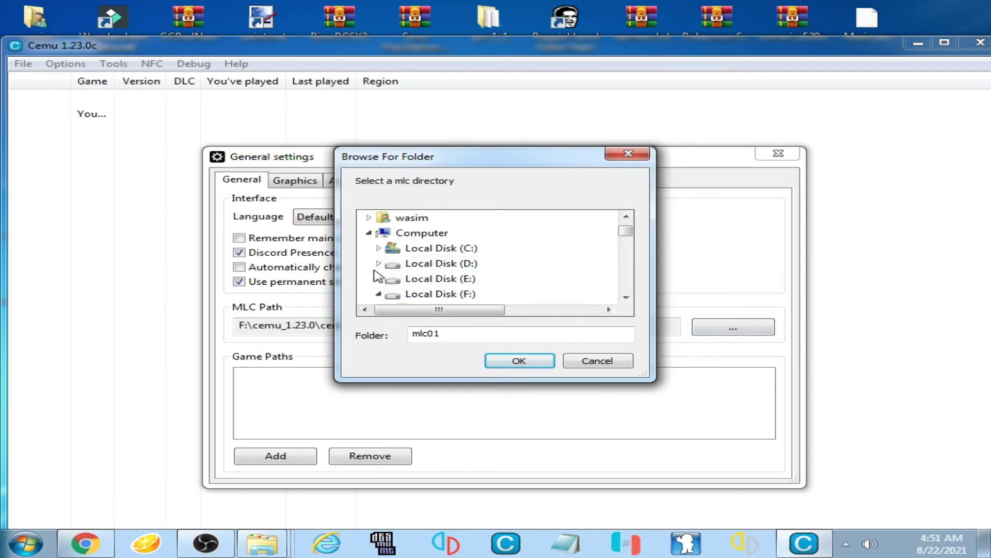
left_click_drag(628, 235, 628, 236)
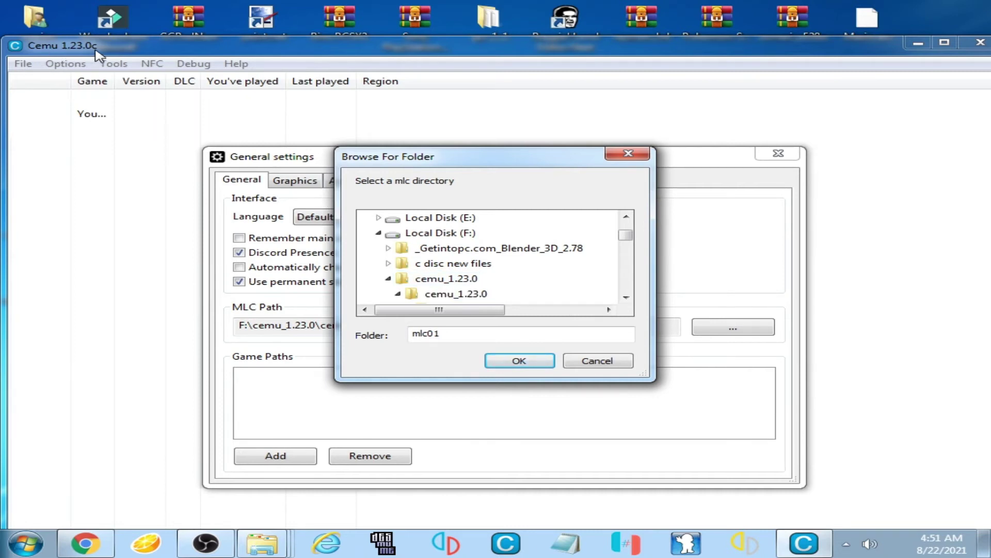
left_click(389, 278)
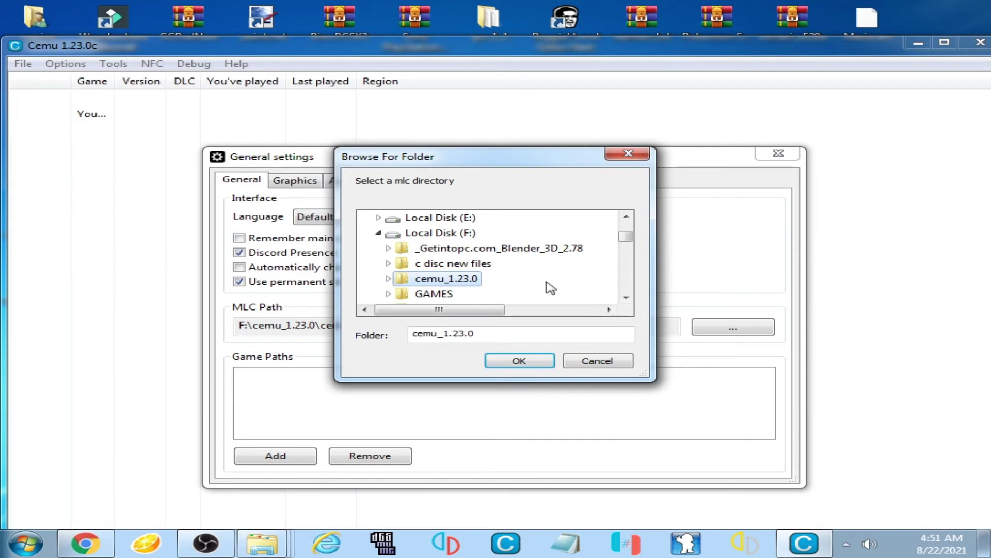
left_click(388, 278)
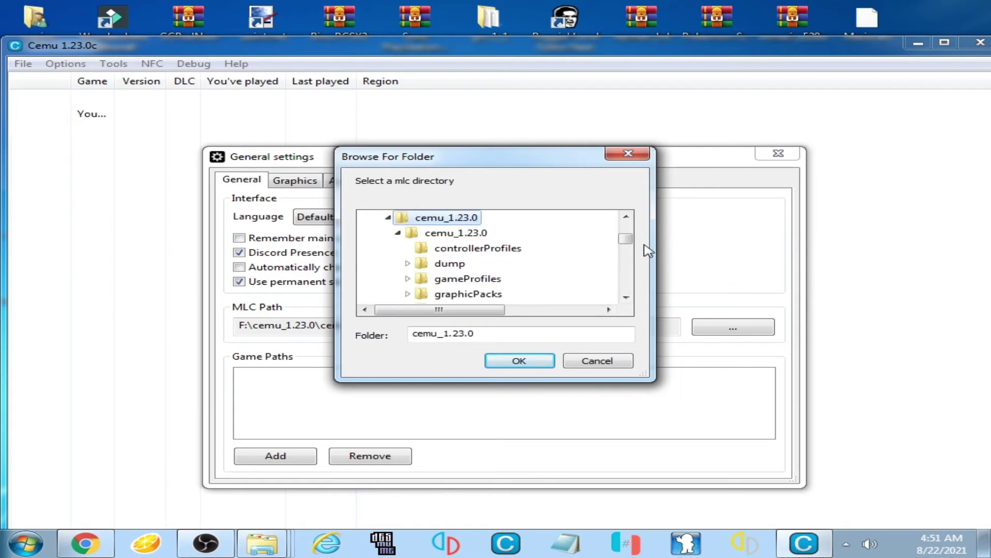
left_click_drag(629, 243, 630, 248)
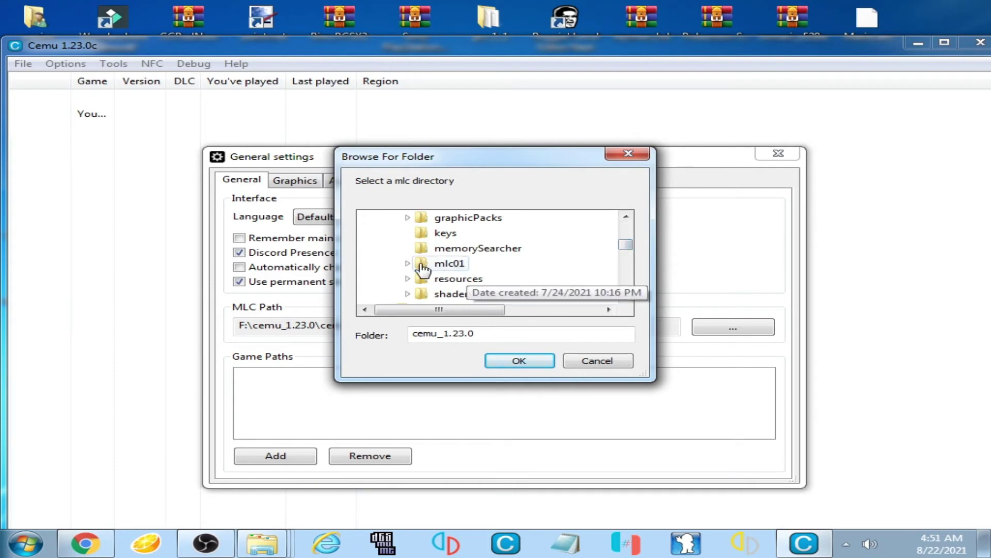
left_click(458, 265)
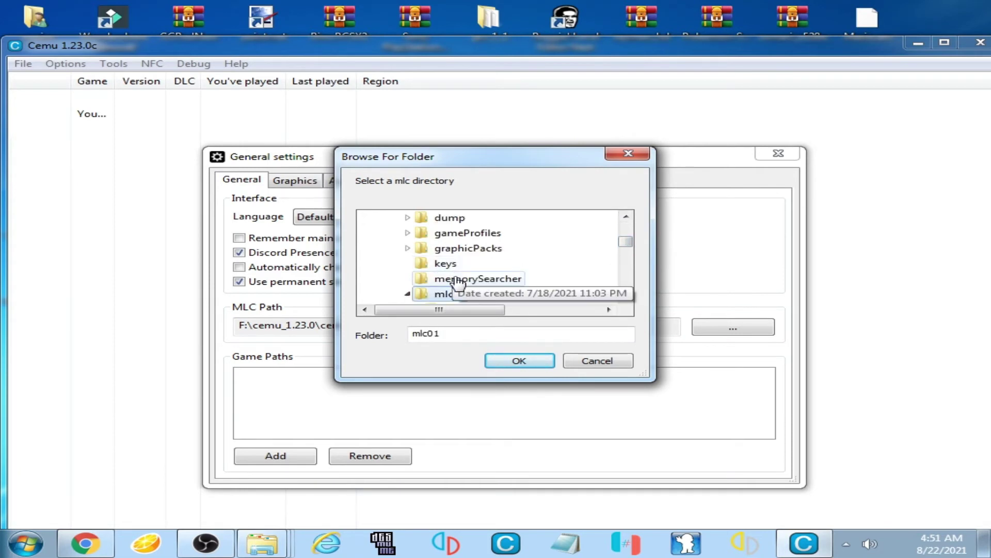
left_click(520, 361)
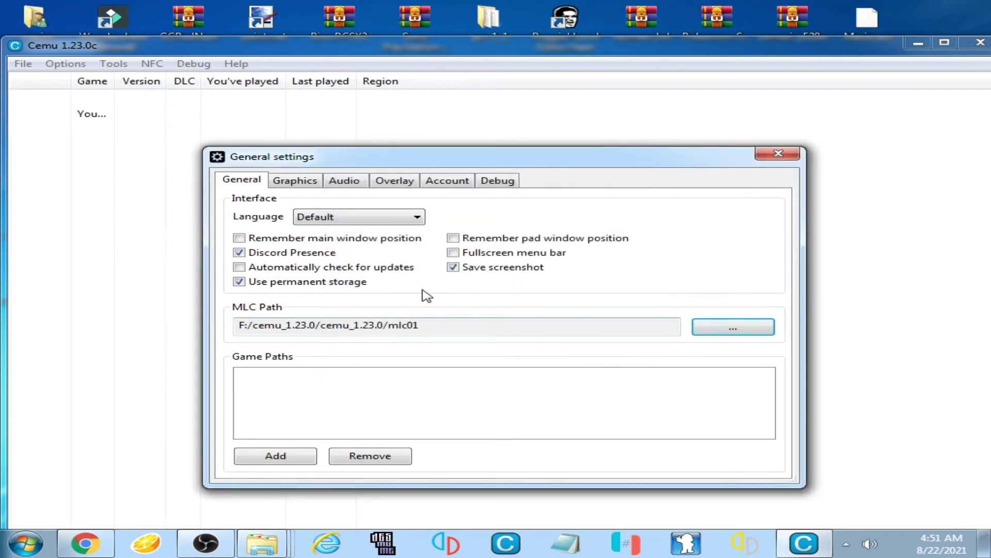
left_click(769, 160)
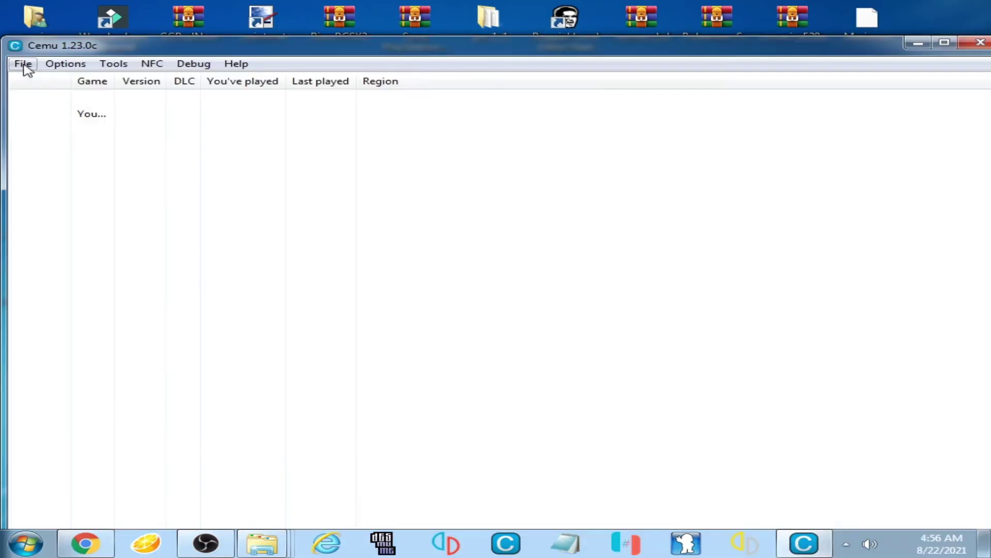
Boot red-pro2.rpx from File > Load, reposition the emulator window, then close it after the crash
left_click(23, 63)
left_click(55, 83)
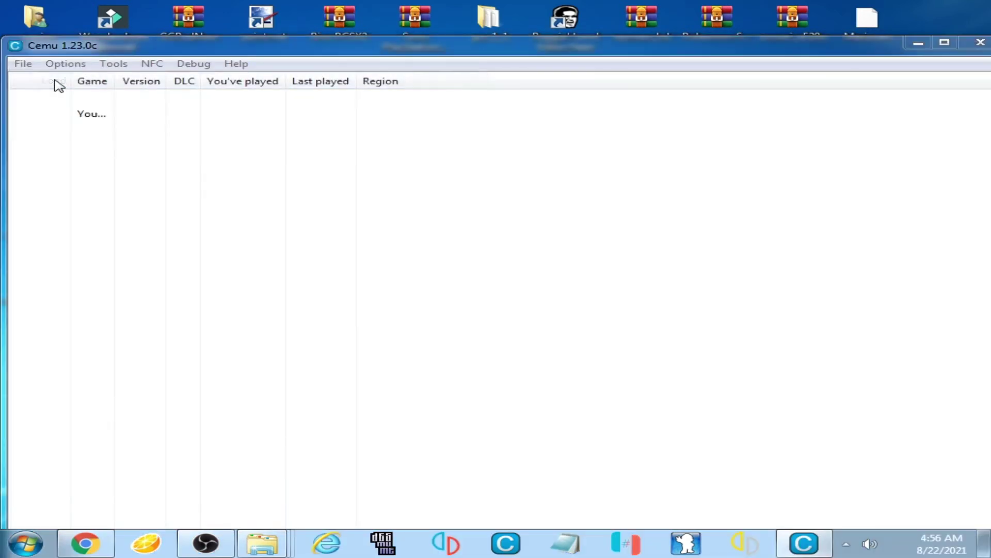
double_click(193, 170)
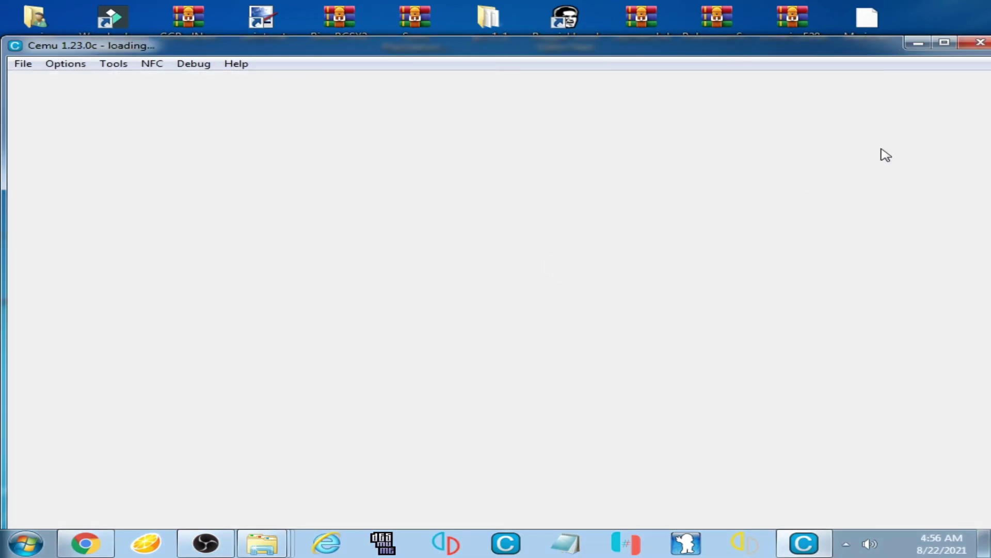
left_click_drag(813, 40, 773, 194)
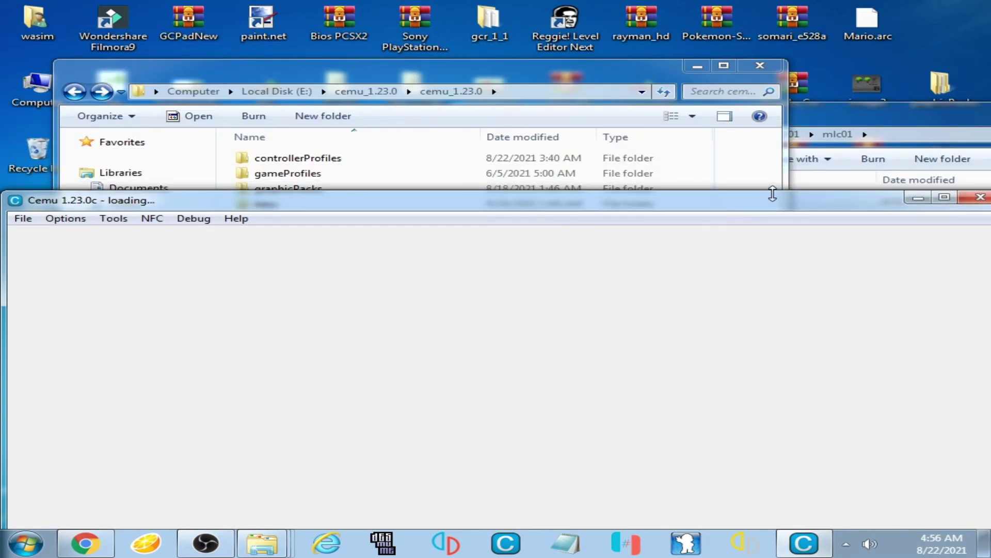
left_click_drag(887, 277, 367, 238)
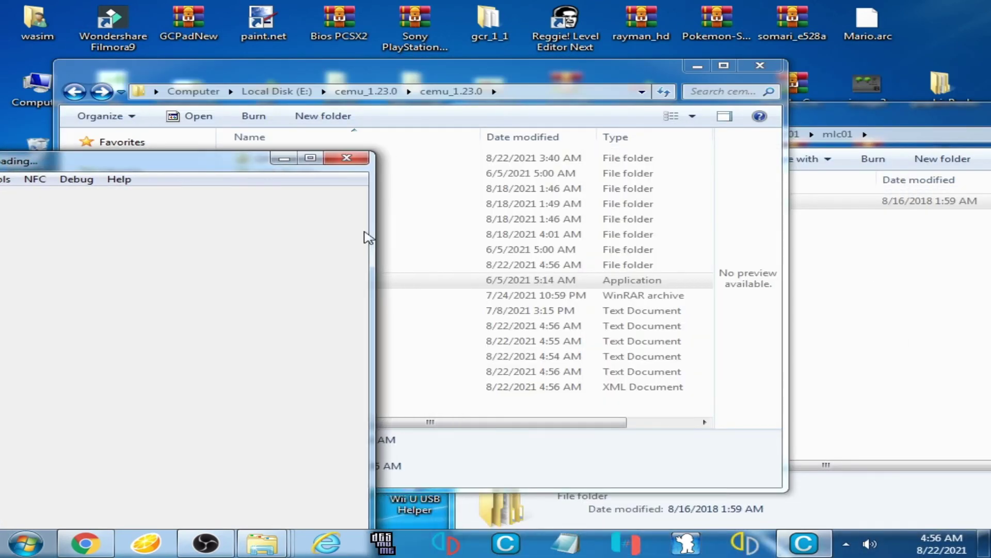
left_click_drag(212, 160, 571, 110)
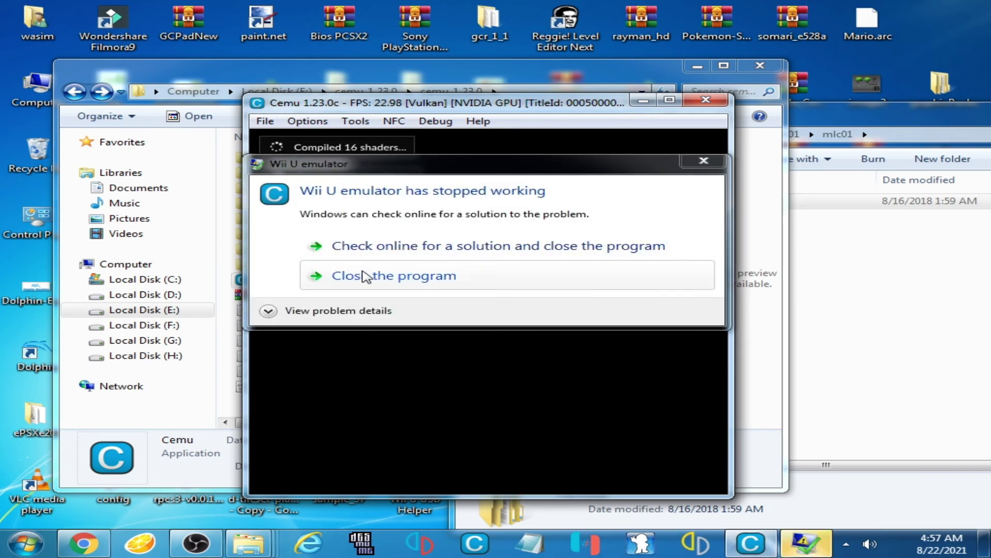
left_click(398, 284)
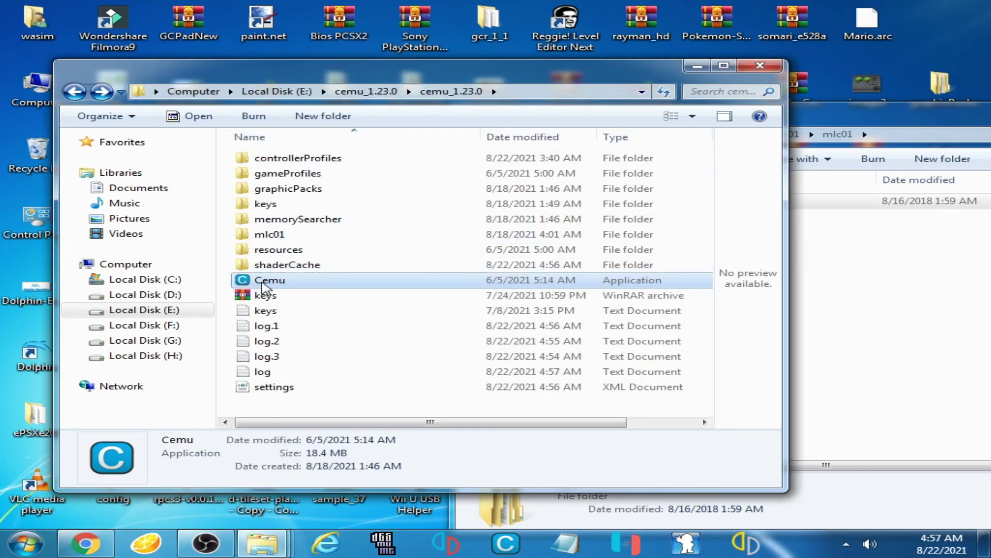
Browse to E:\cemu_1.23.0\cemu_1.23.0 in Explorer and relaunch Cemu from there
left_click(74, 93)
left_click(74, 95)
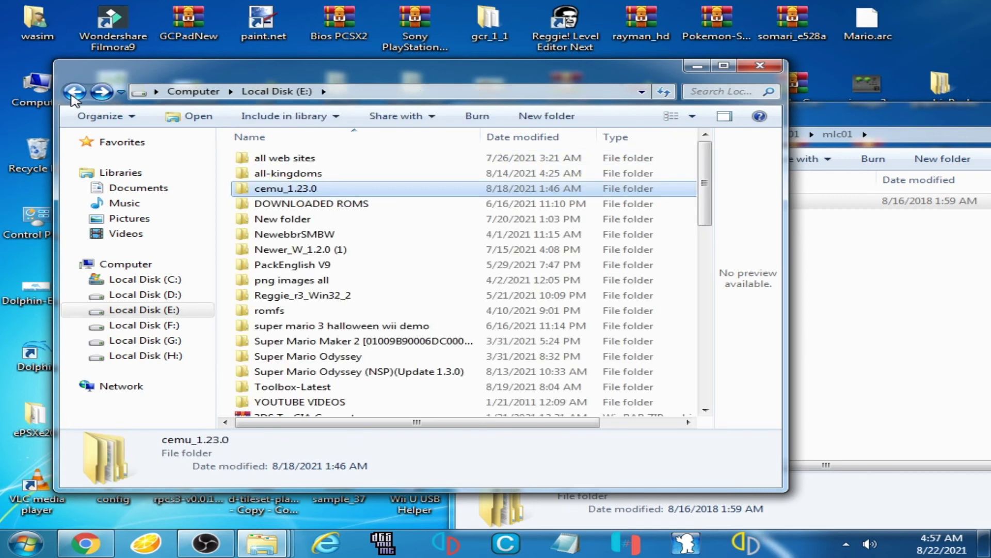
left_click(74, 93)
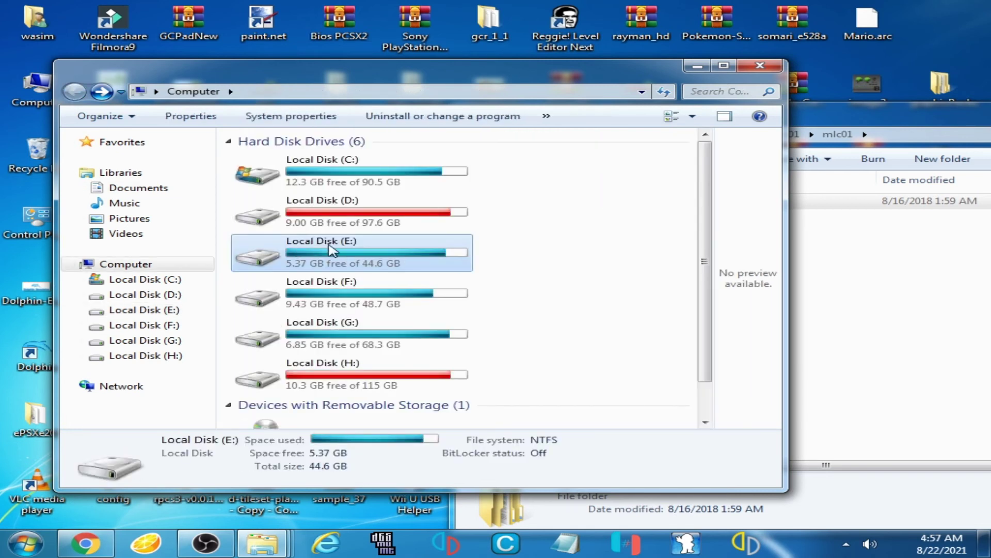
double_click(345, 255)
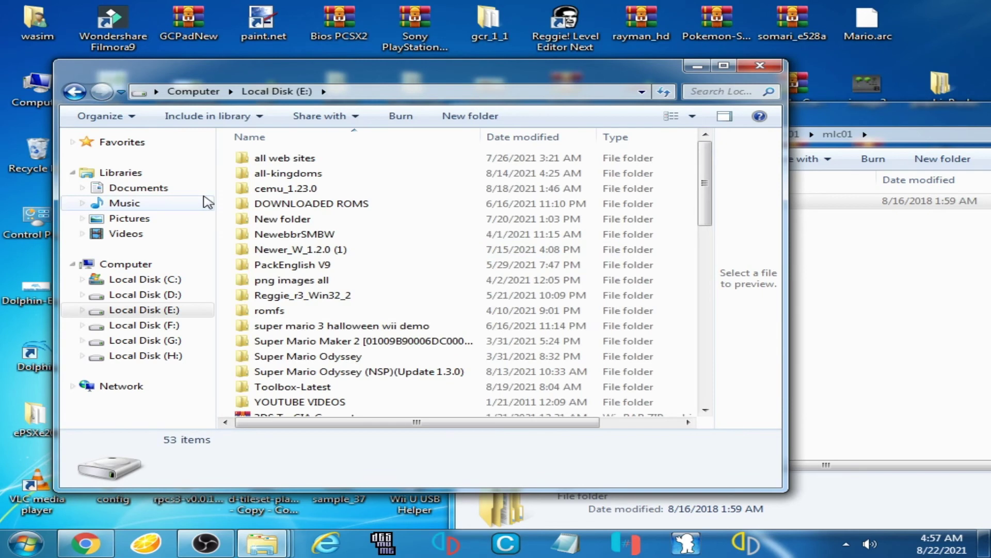
double_click(285, 193)
double_click(288, 160)
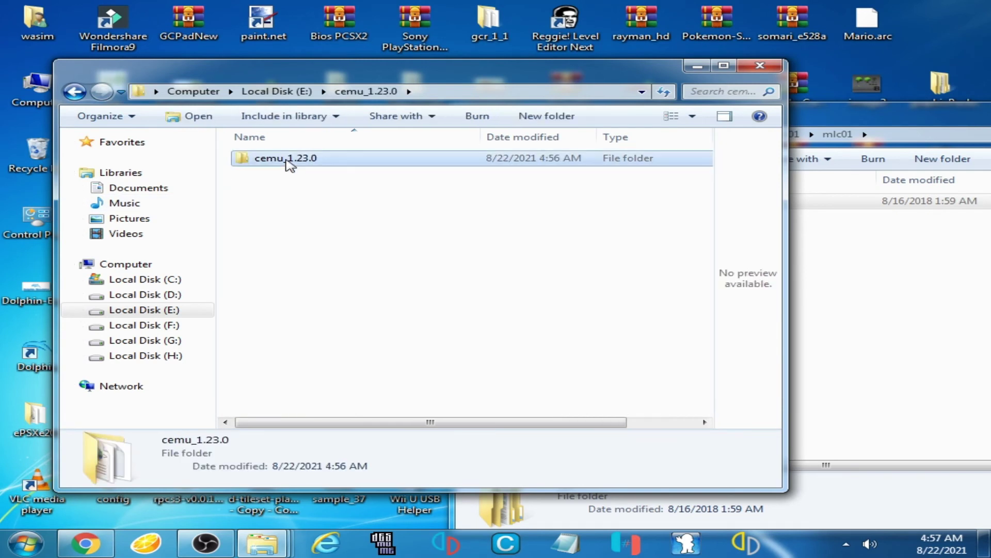
double_click(277, 280)
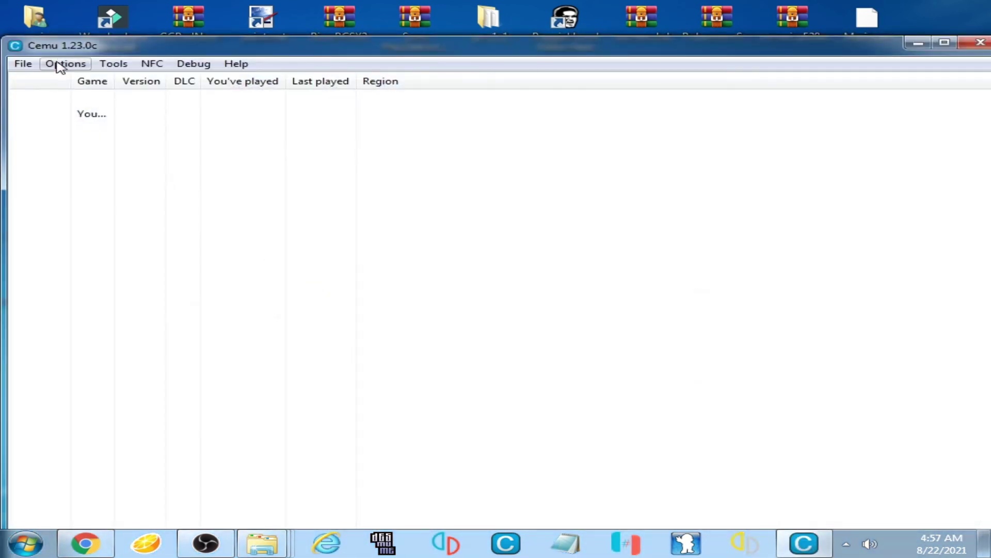
Set General settings' MLC path to E:/cemu_1.23.0/cemu_1.23.0/mlc01 and close the settings
left_click(58, 65)
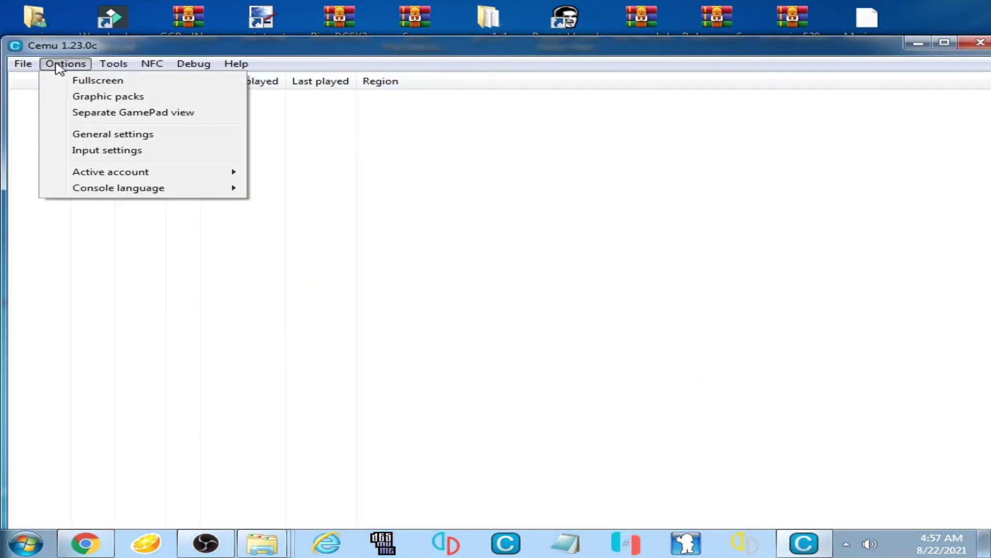
left_click(93, 135)
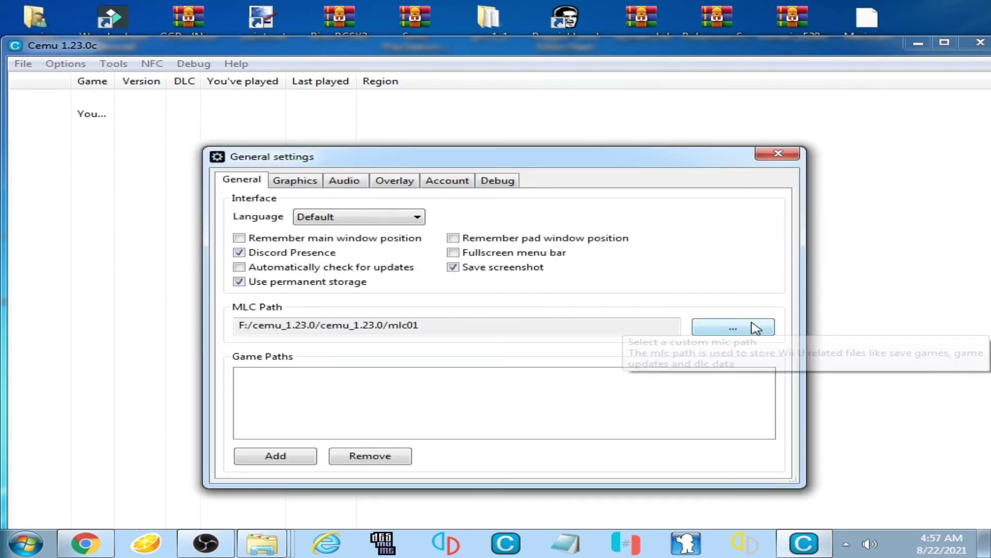
left_click(759, 326)
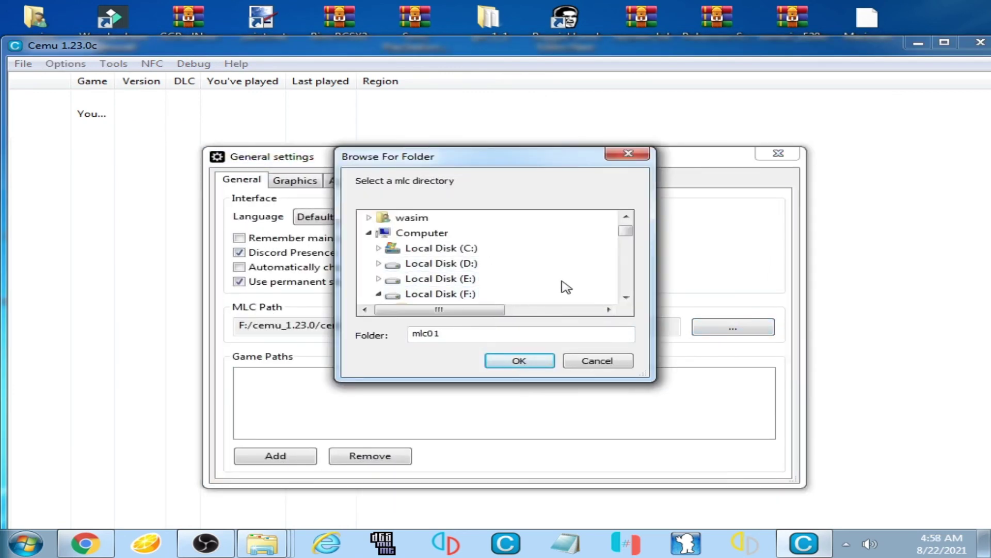
left_click(626, 299)
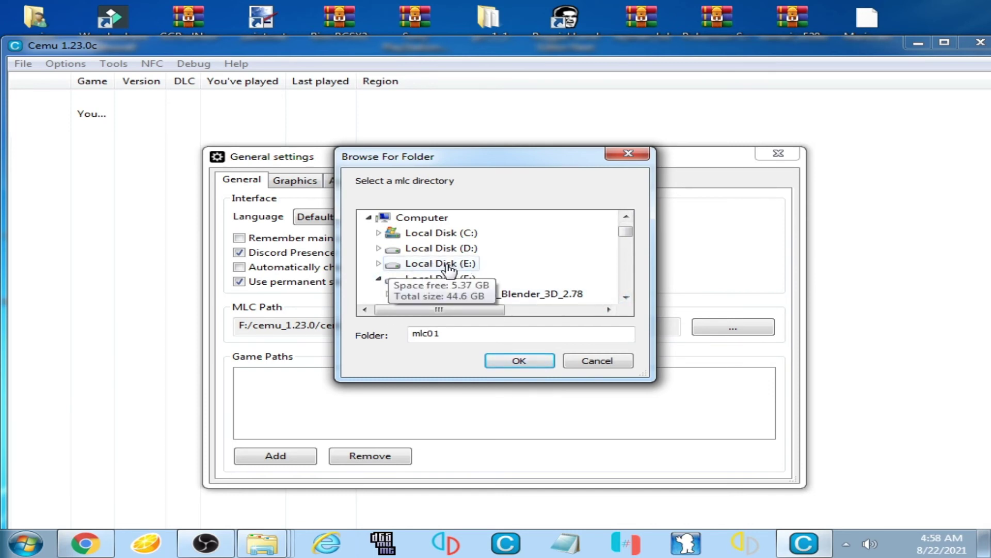
left_click(378, 263)
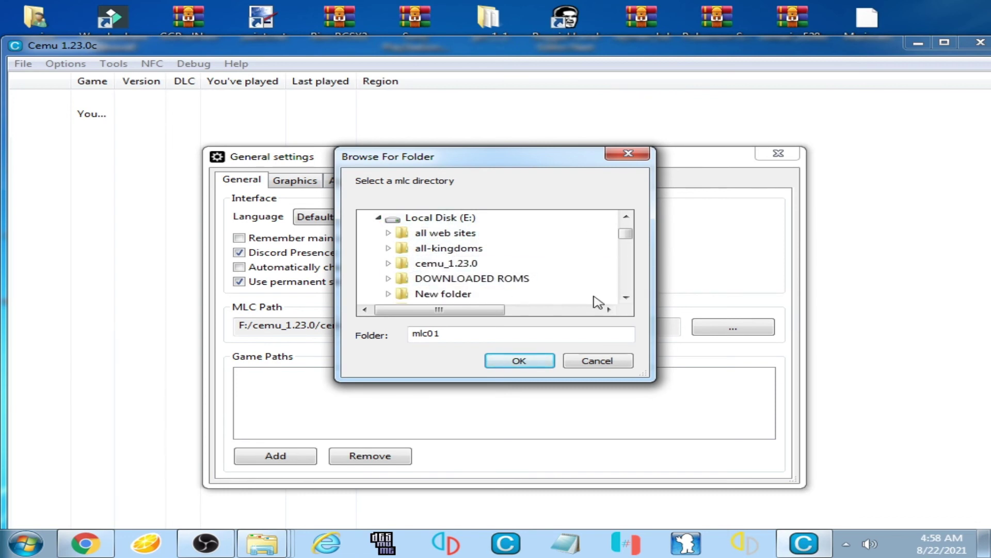
left_click(388, 263)
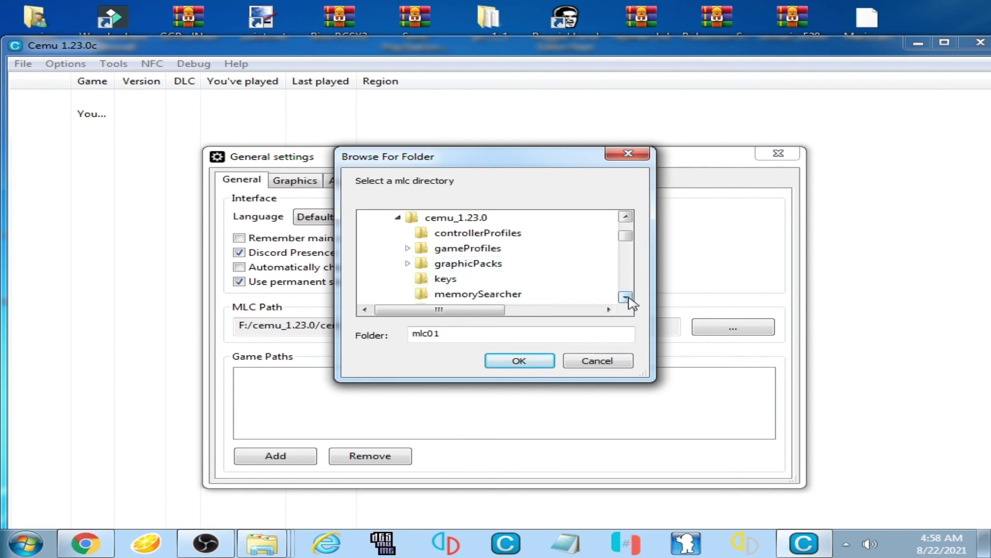
left_click(626, 297)
left_click(626, 297)
left_click(626, 297)
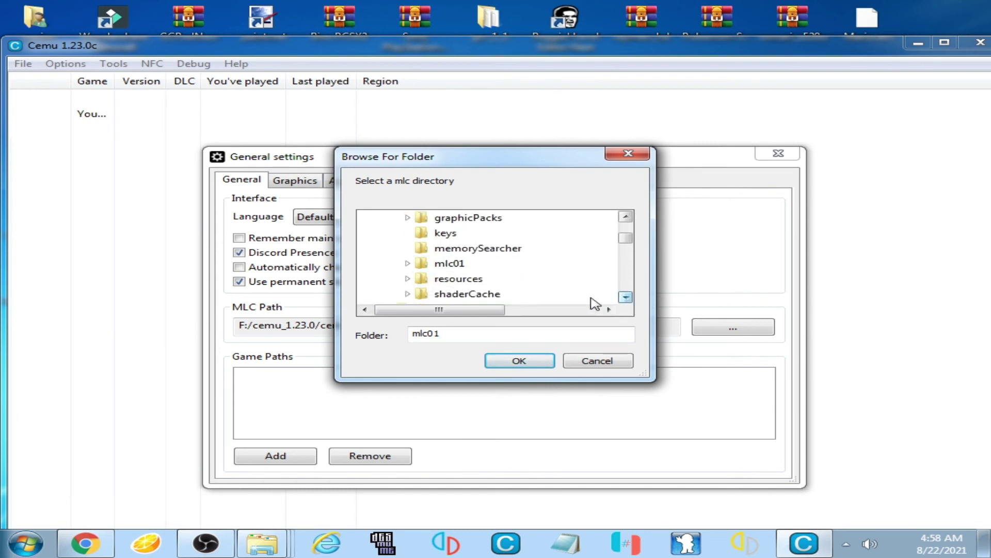
double_click(453, 264)
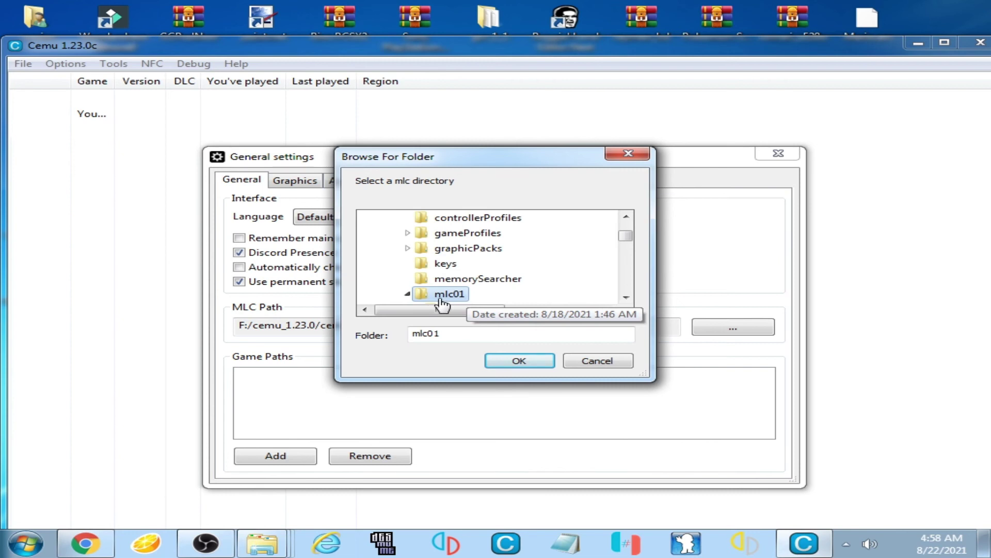
left_click(519, 360)
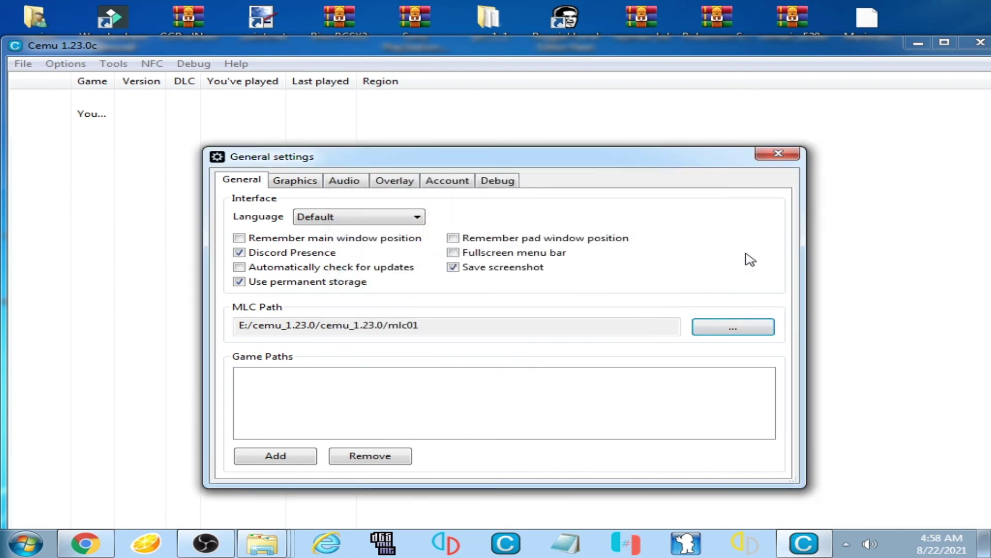
left_click(778, 154)
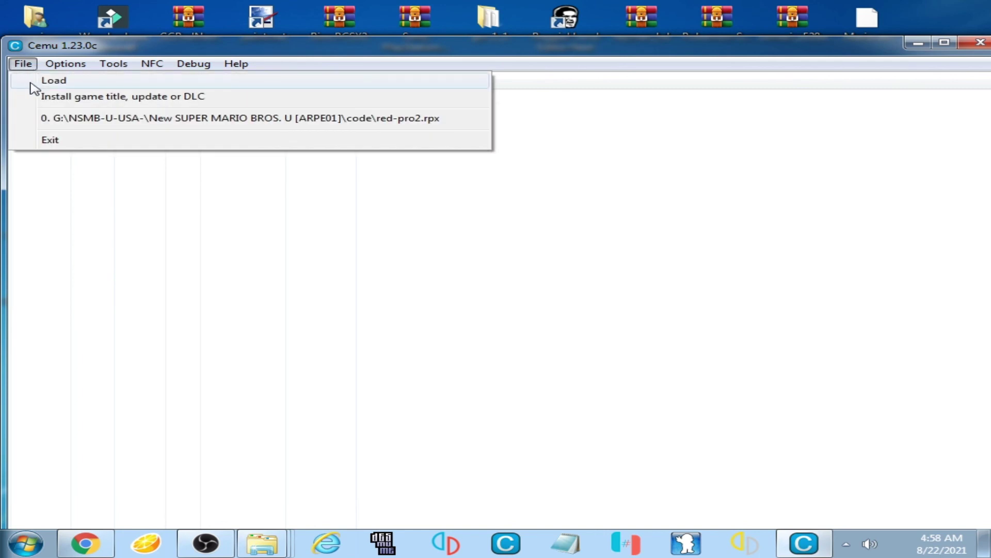
Load red-pro2.rpx through File > Load and center the emulator window
left_click(53, 81)
double_click(234, 171)
left_click_drag(799, 44, 696, 119)
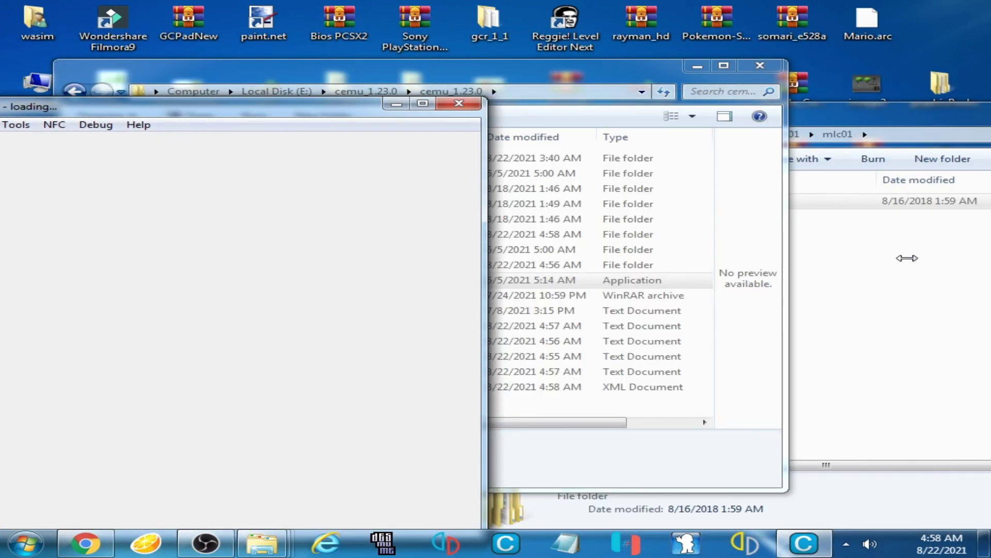
left_click_drag(258, 117, 533, 89)
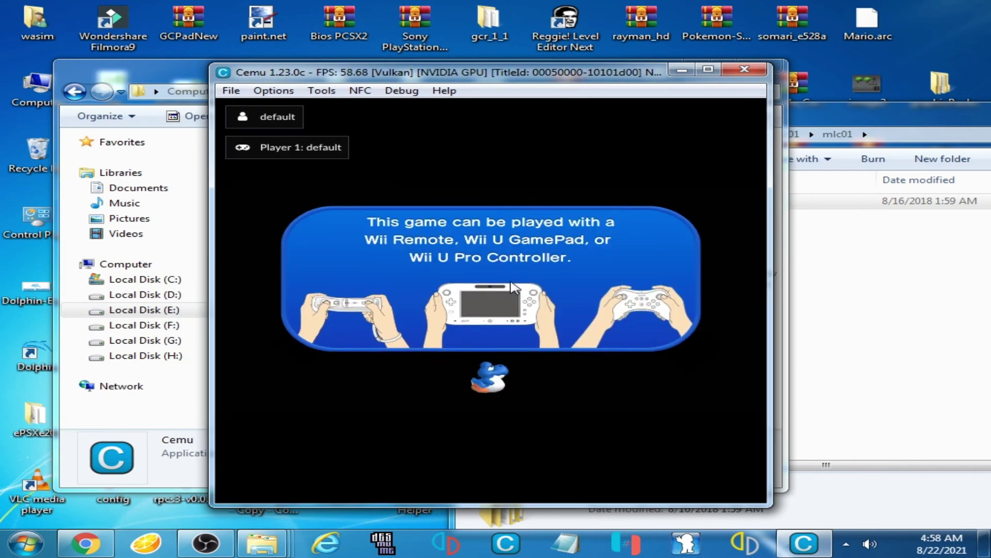
Dismiss the SpotPass notice, start a new game in Story Mode slot 1, and pick the Wii U GamePad
left_click(530, 360)
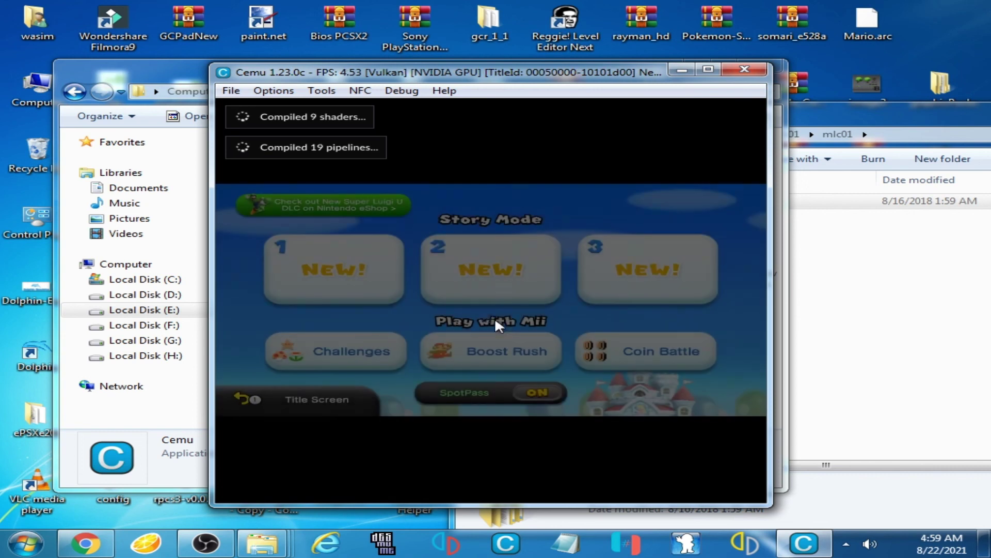
left_click(346, 273)
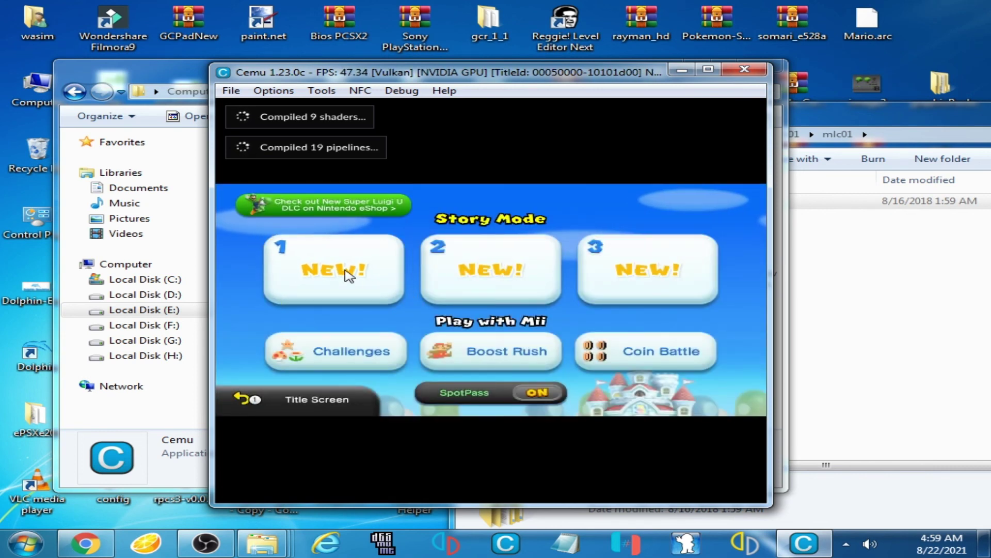
left_click(506, 330)
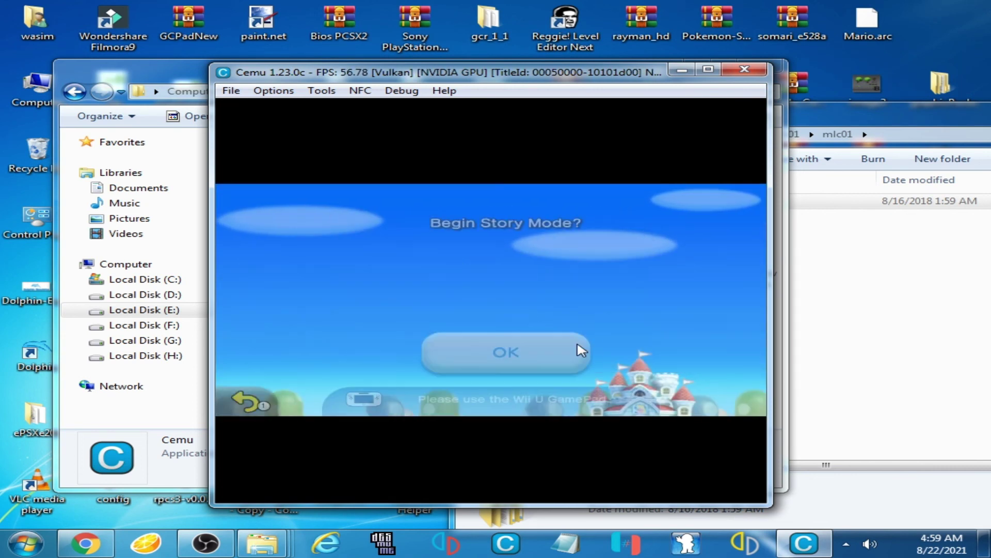